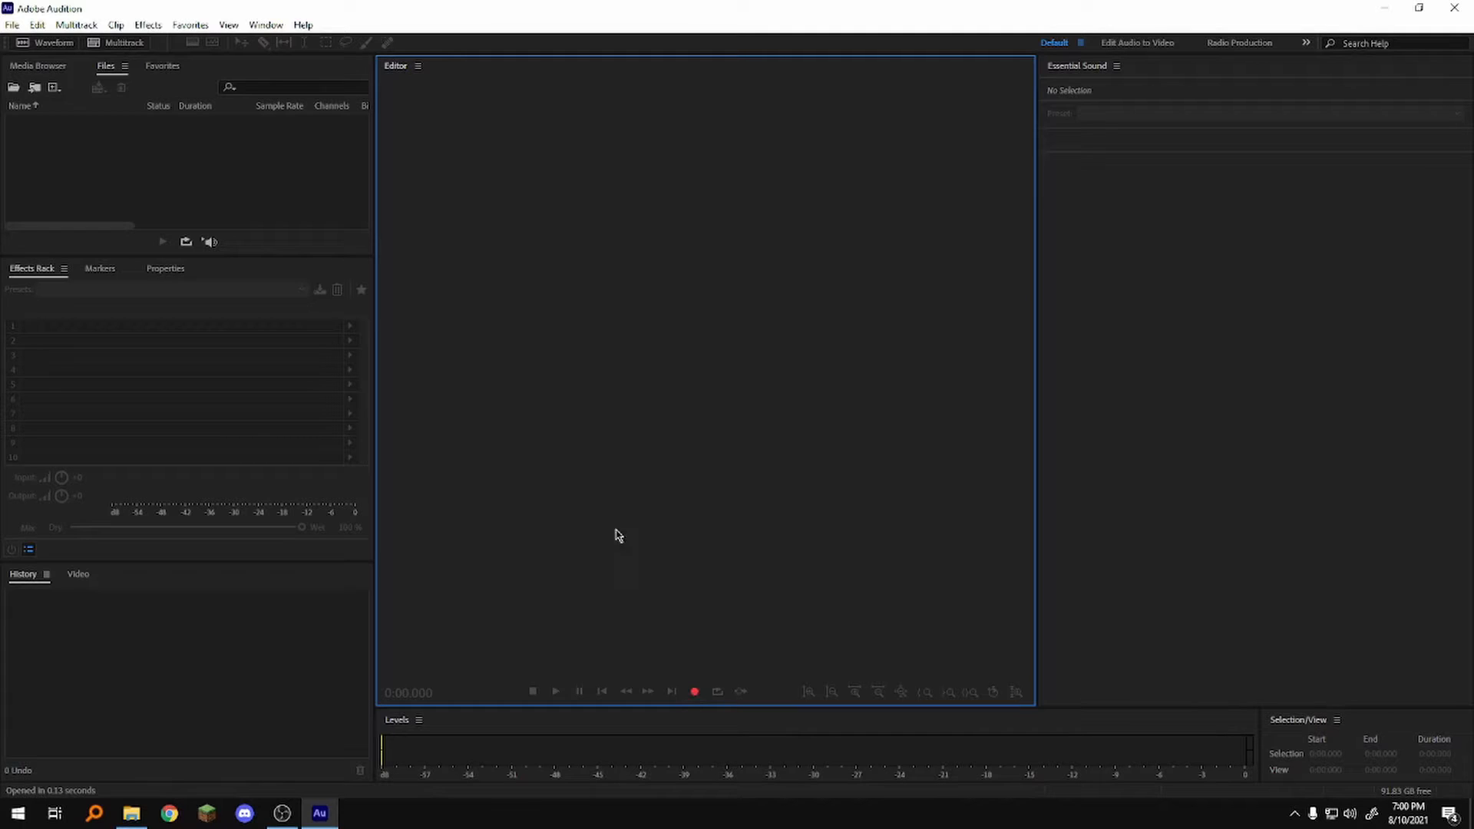
Import the audio file Test.wav from the Trumpet Test Audio folder on the Desktop.
click(11, 26)
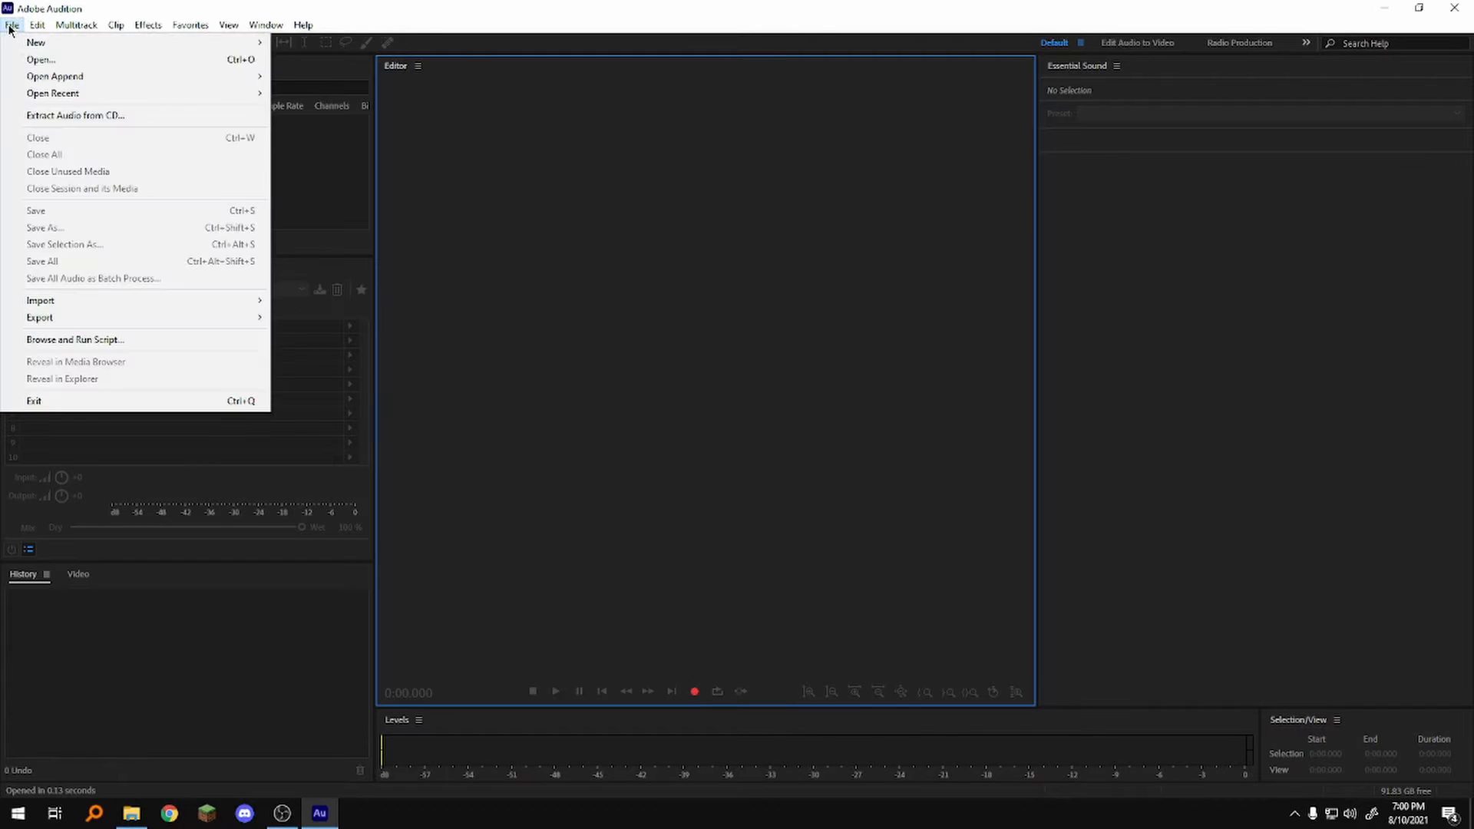
mouse_move(135, 305)
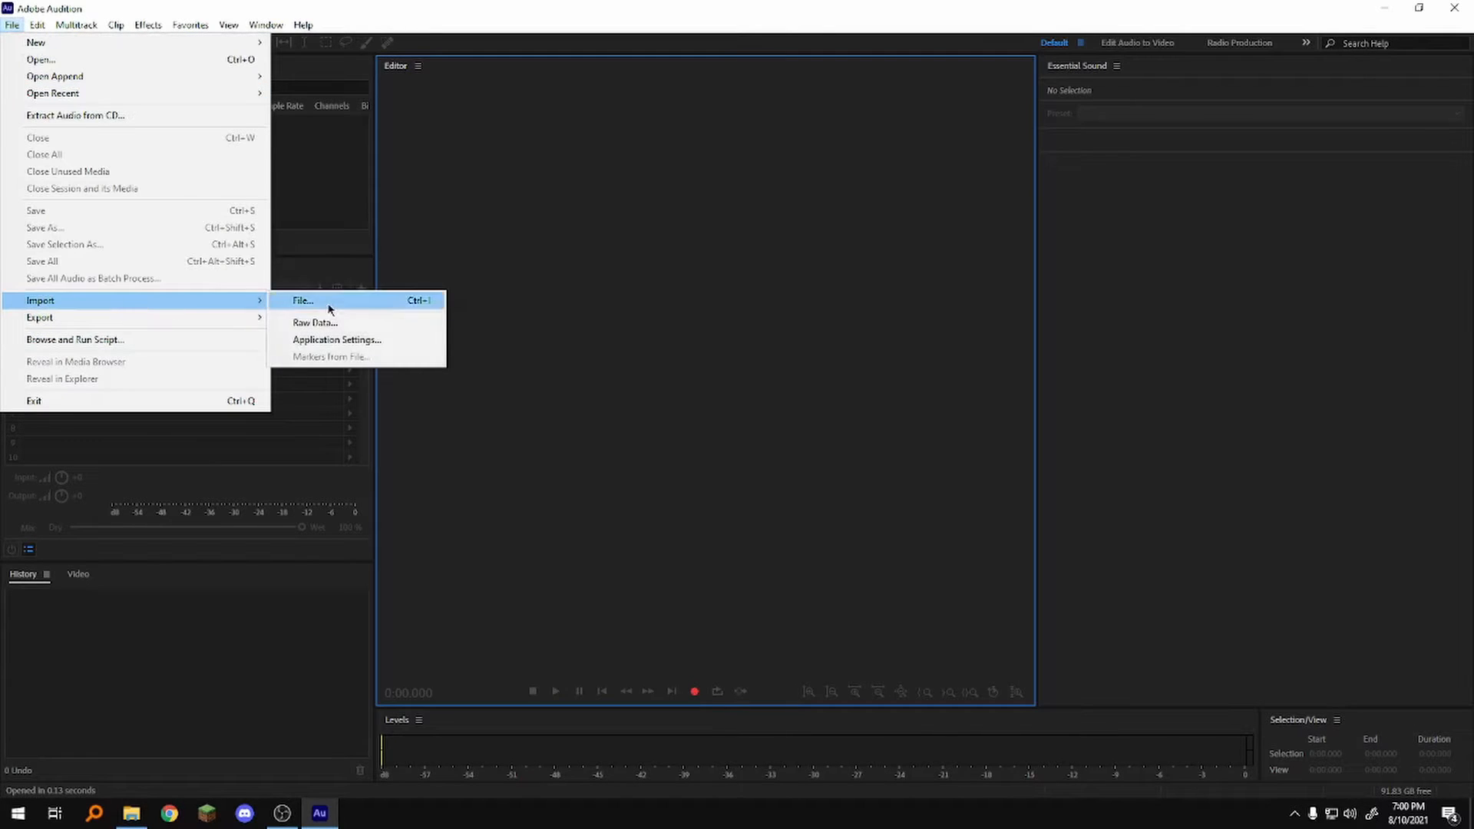
click(325, 302)
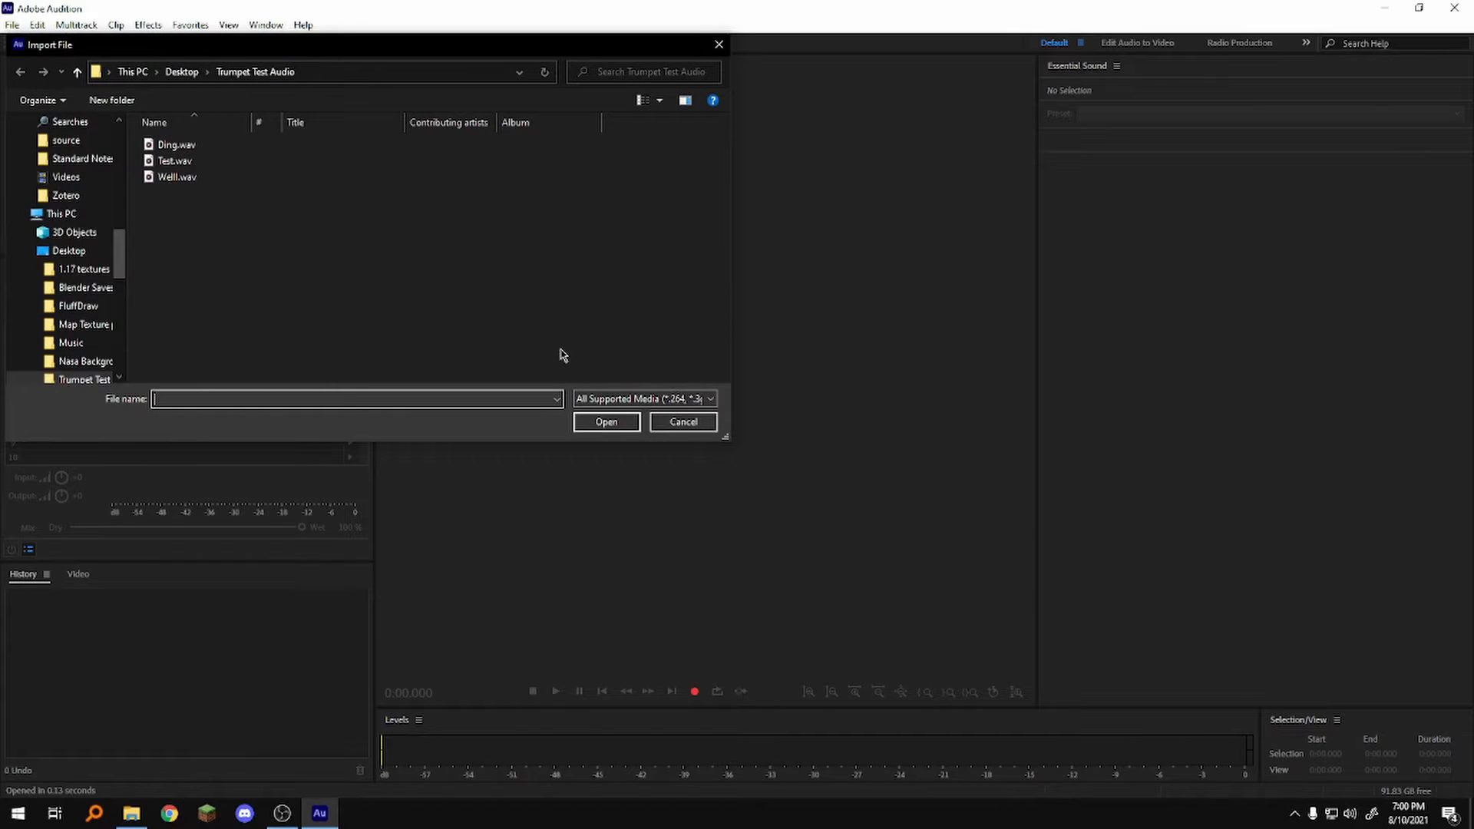
click(206, 162)
click(593, 422)
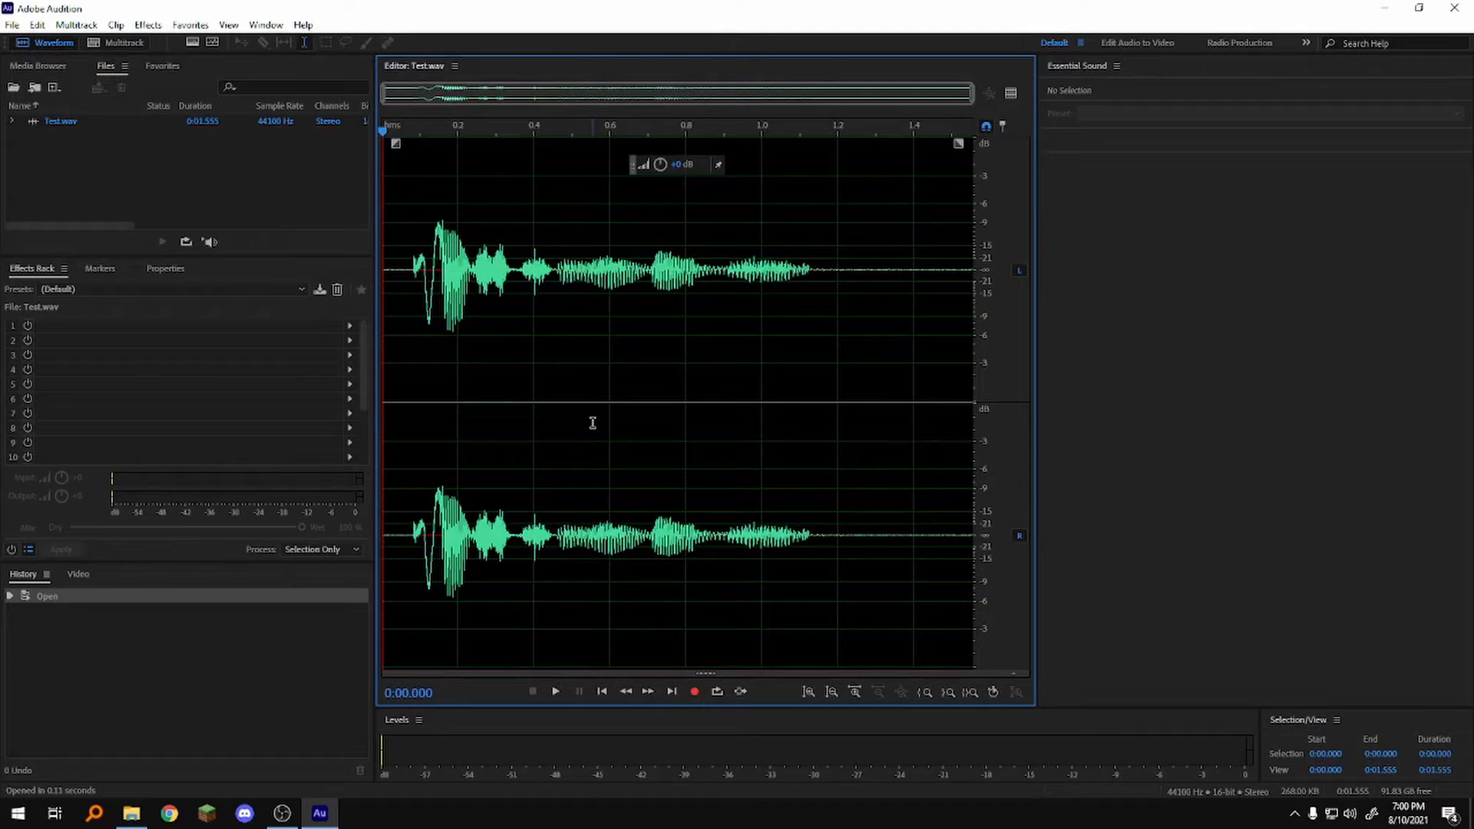
Examine the Test.wav waveform closely at several positions along its timeline, and return to the full-length view.
scroll(566, 371, up, 6)
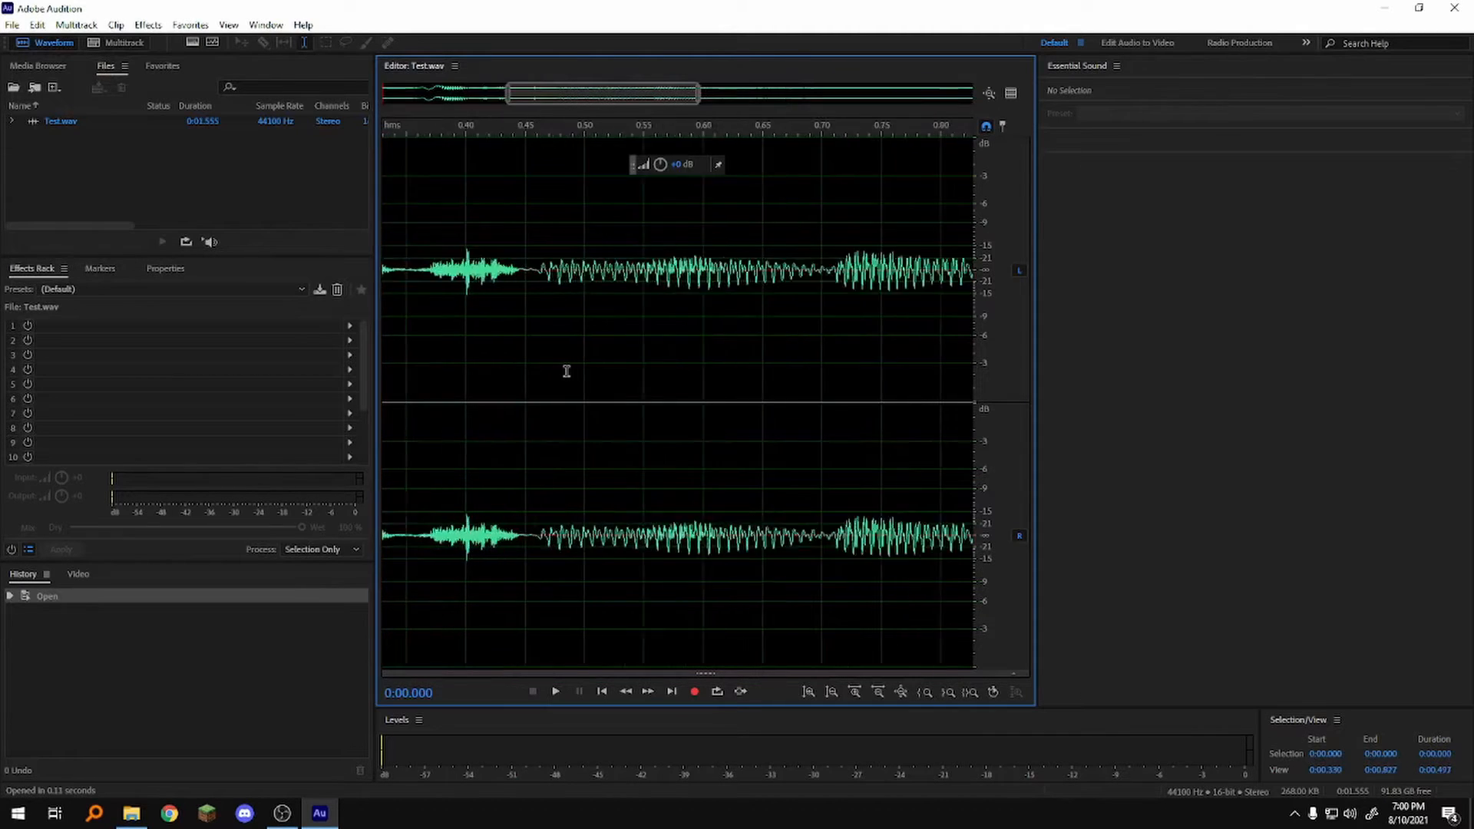
scroll(569, 372, down, 6)
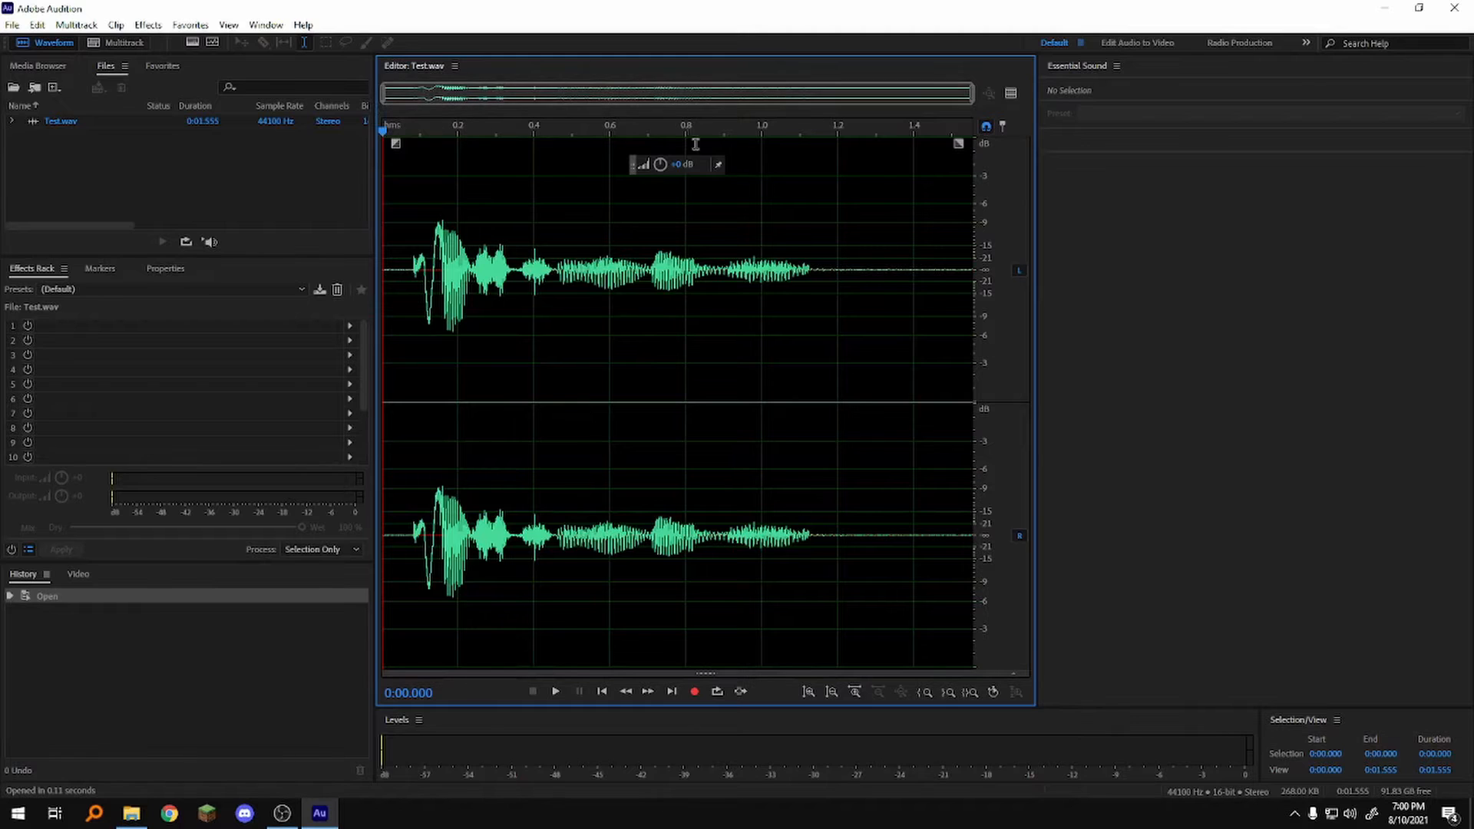
scroll(614, 426, up, 5)
scroll(653, 353, up, 7)
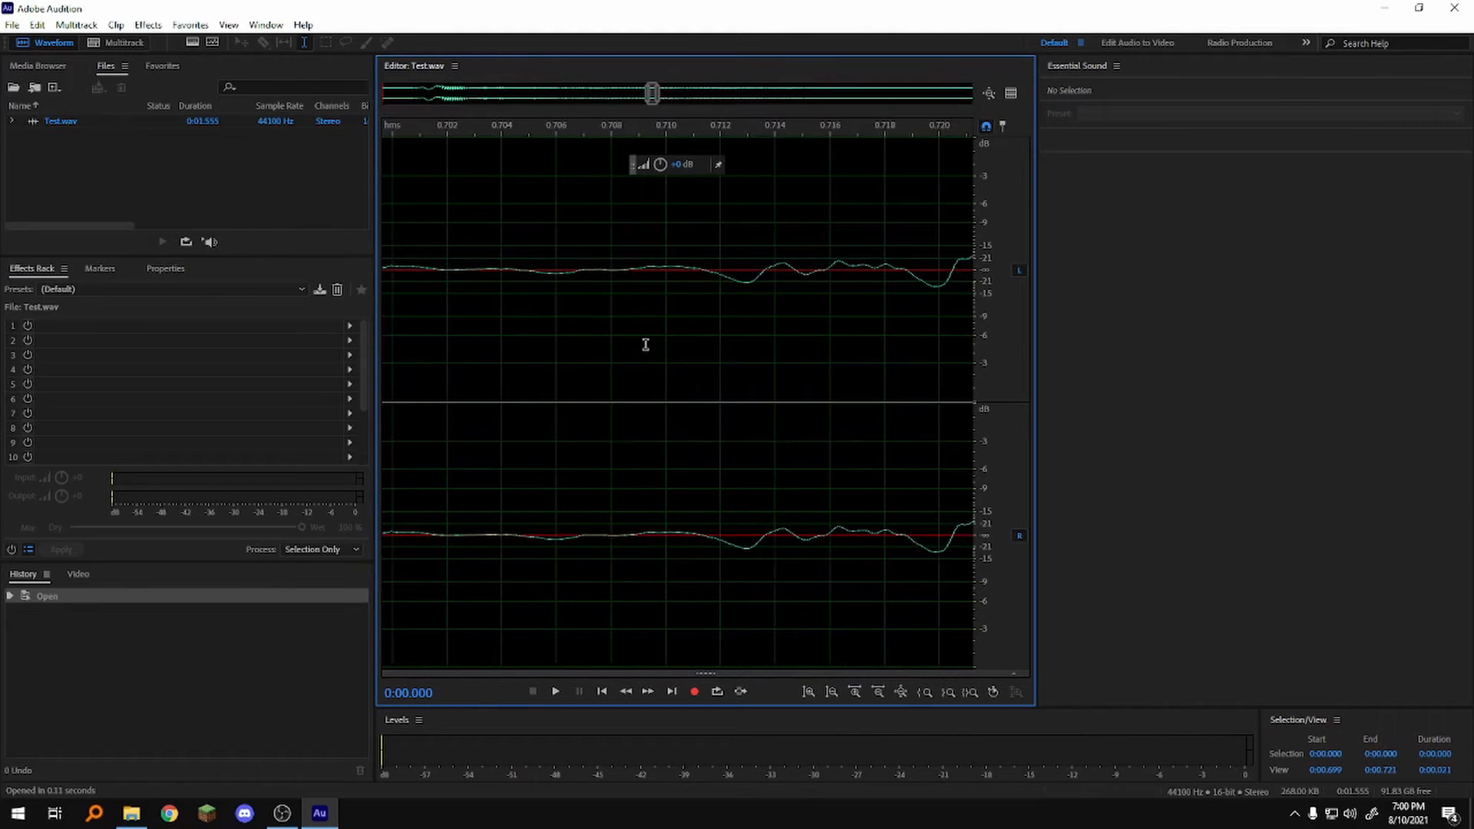
drag(651, 96, 566, 93)
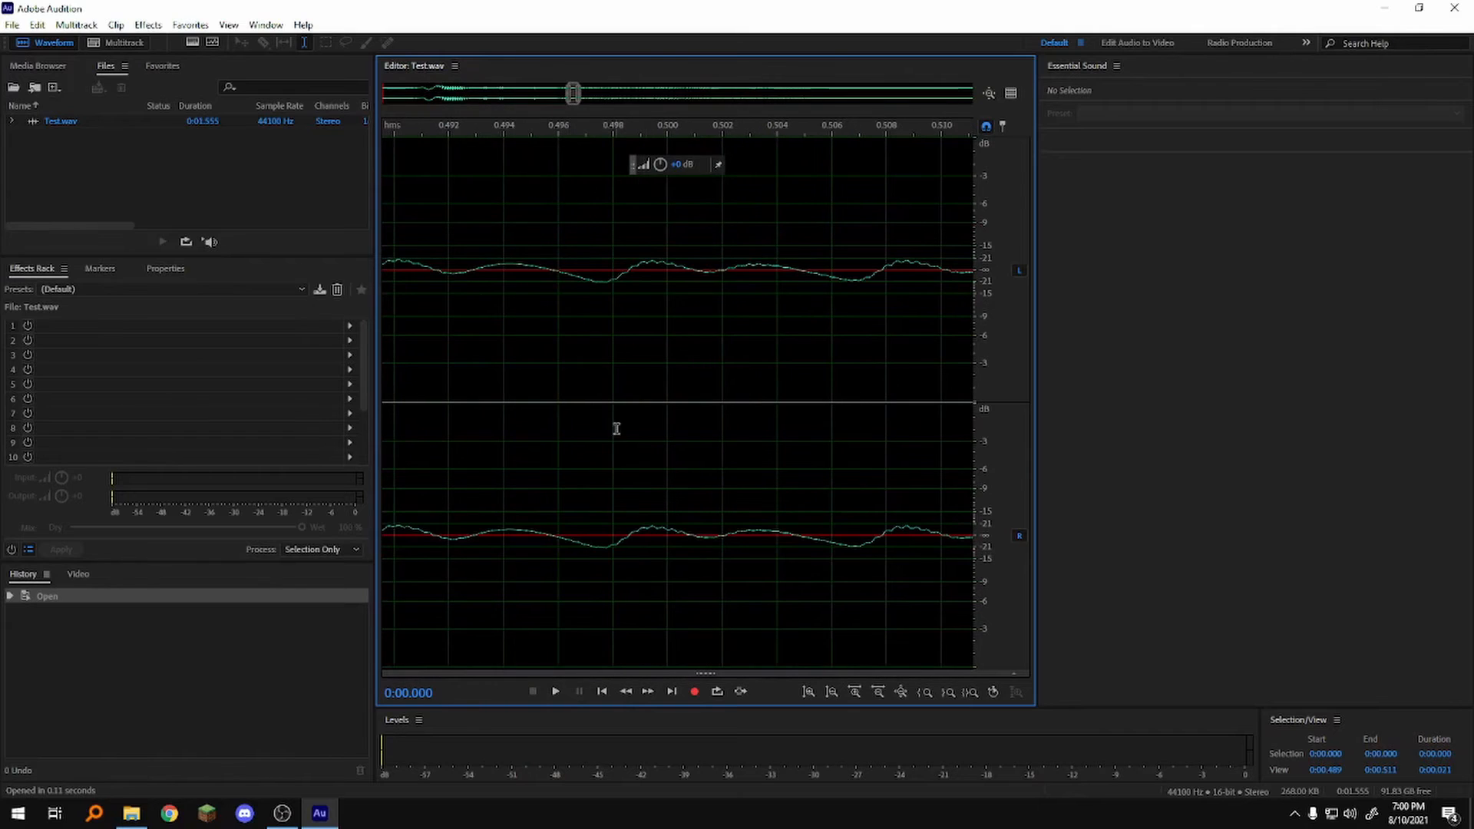
drag(688, 336, 783, 294)
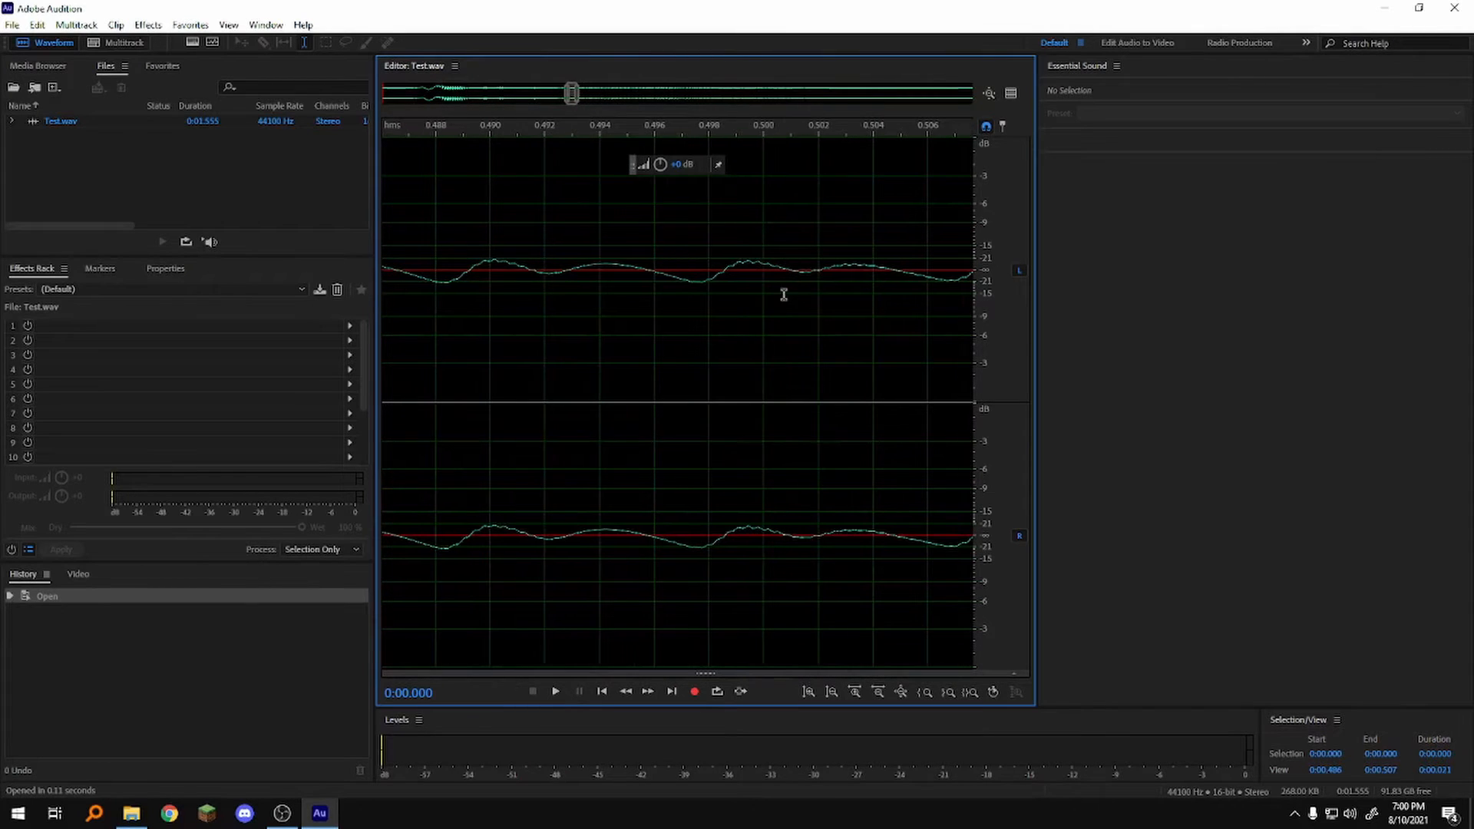
scroll(582, 312, down, 5)
scroll(603, 330, down, 5)
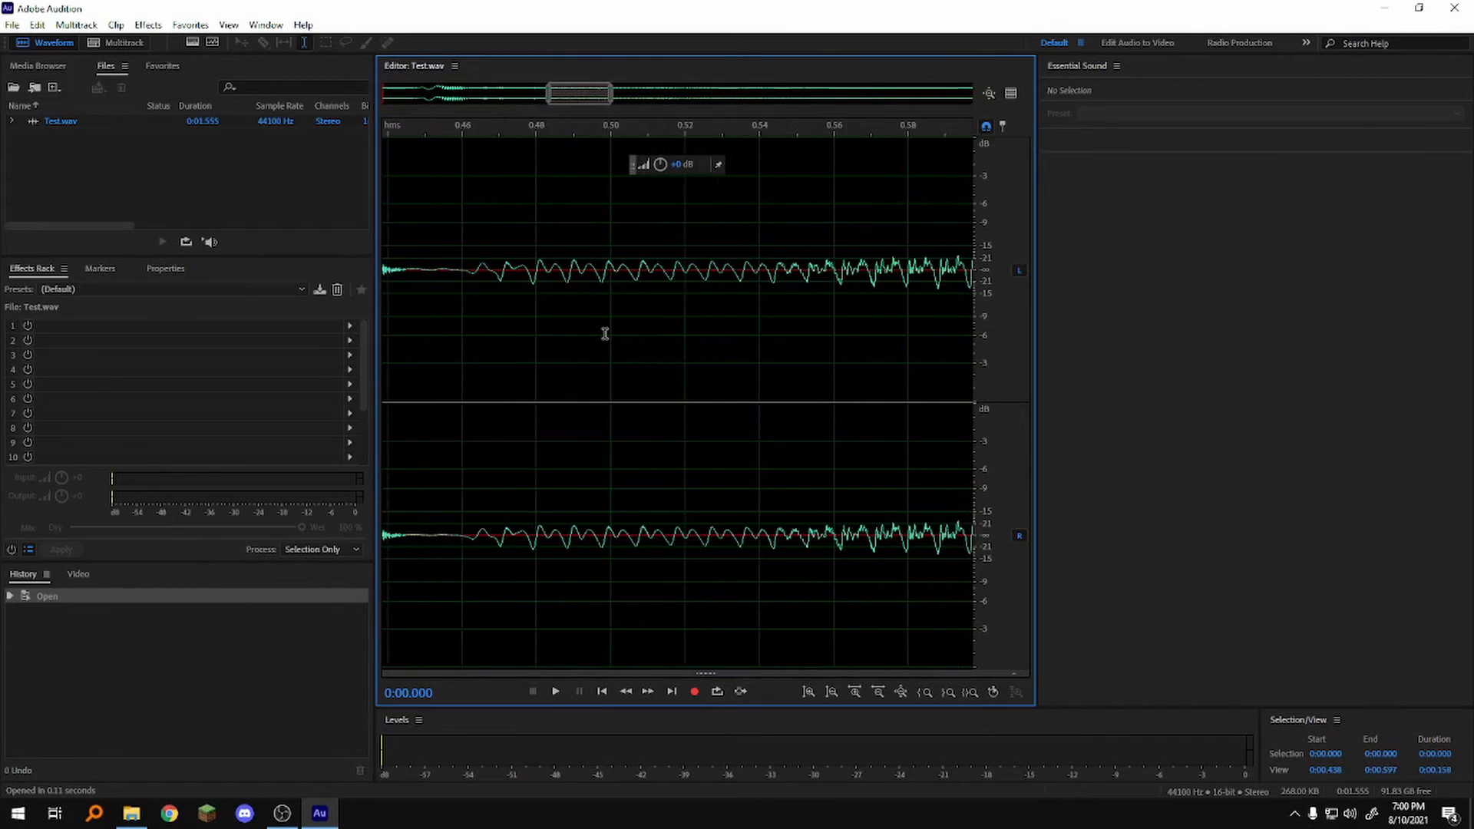
scroll(605, 333, down, 2)
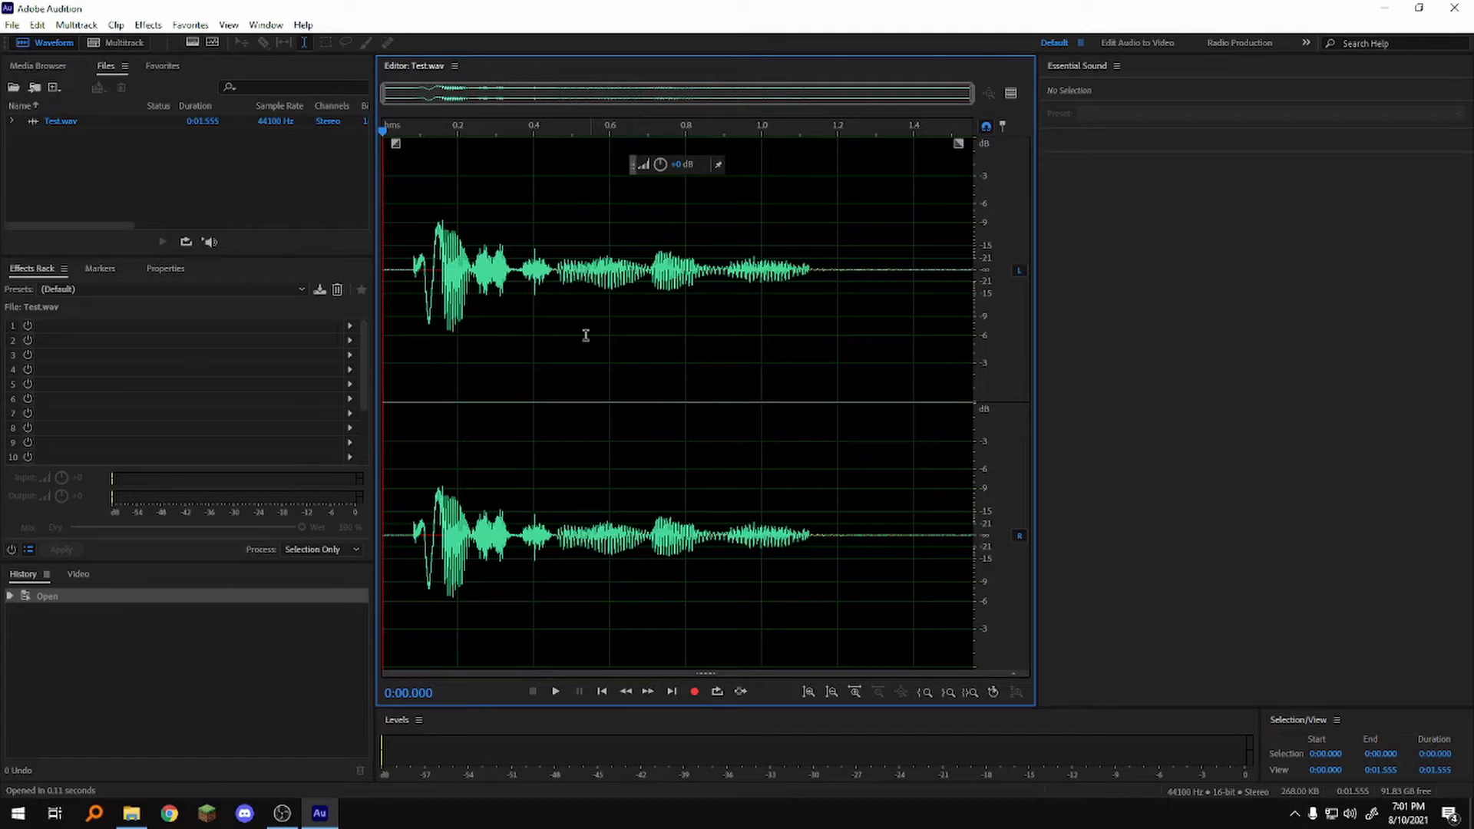
Try the fade-in and fade-out handles on Test.wav without leaving a fade, and amplify the whole file slightly.
mouse_move(396, 143)
mouse_down()
mouse_move(560, 138)
mouse_move(394, 143)
mouse_up()
mouse_move(958, 143)
mouse_down()
mouse_move(806, 138)
mouse_move(958, 143)
mouse_up()
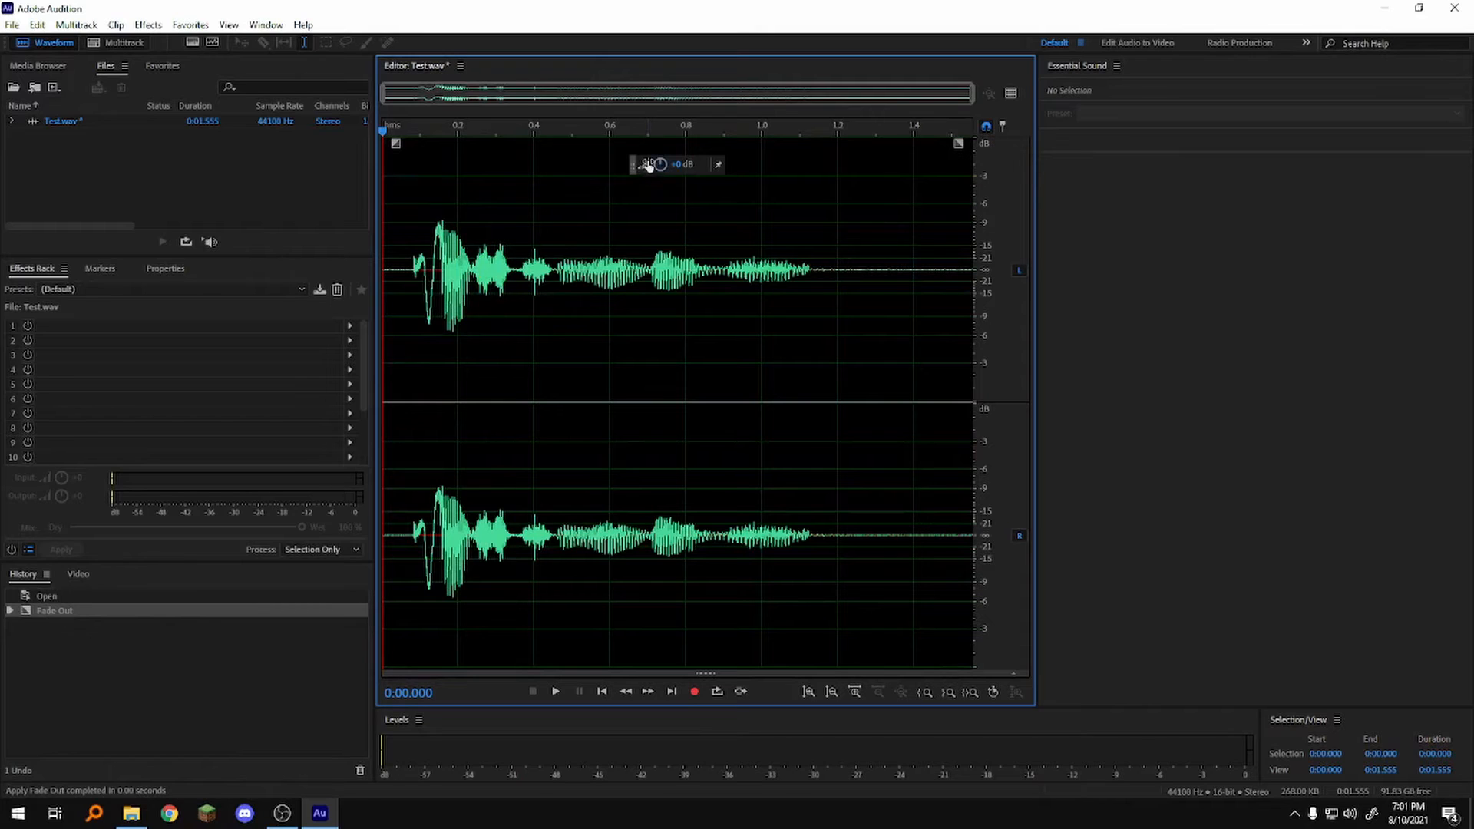
mouse_move(660, 164)
mouse_down()
mouse_move(683, 162)
mouse_move(576, 156)
mouse_move(642, 152)
mouse_up()
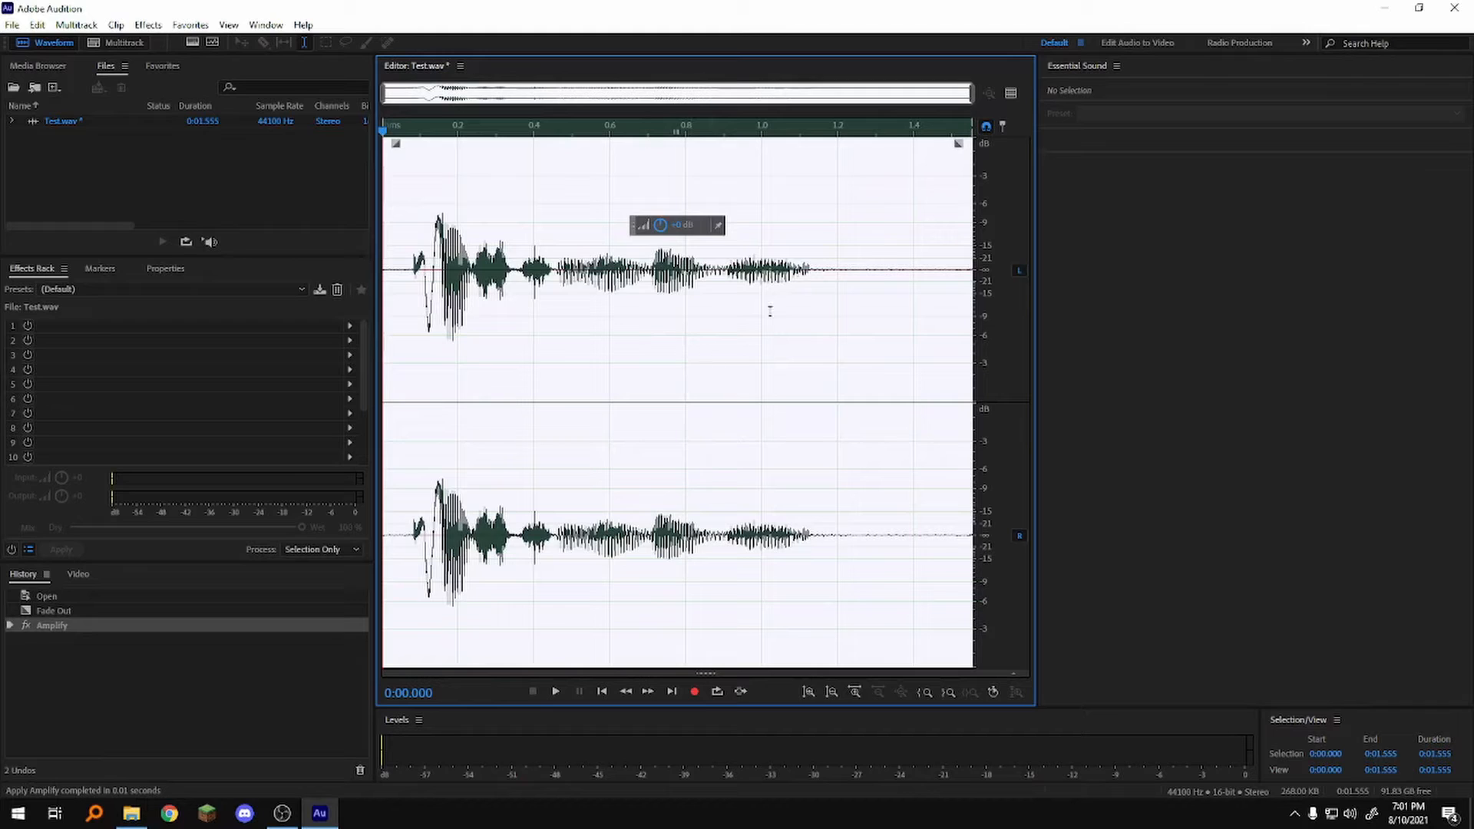
Try deleting the audio from about 0.817 to 1.286 seconds, undo the deletion and clear the selection.
drag(869, 307, 693, 330)
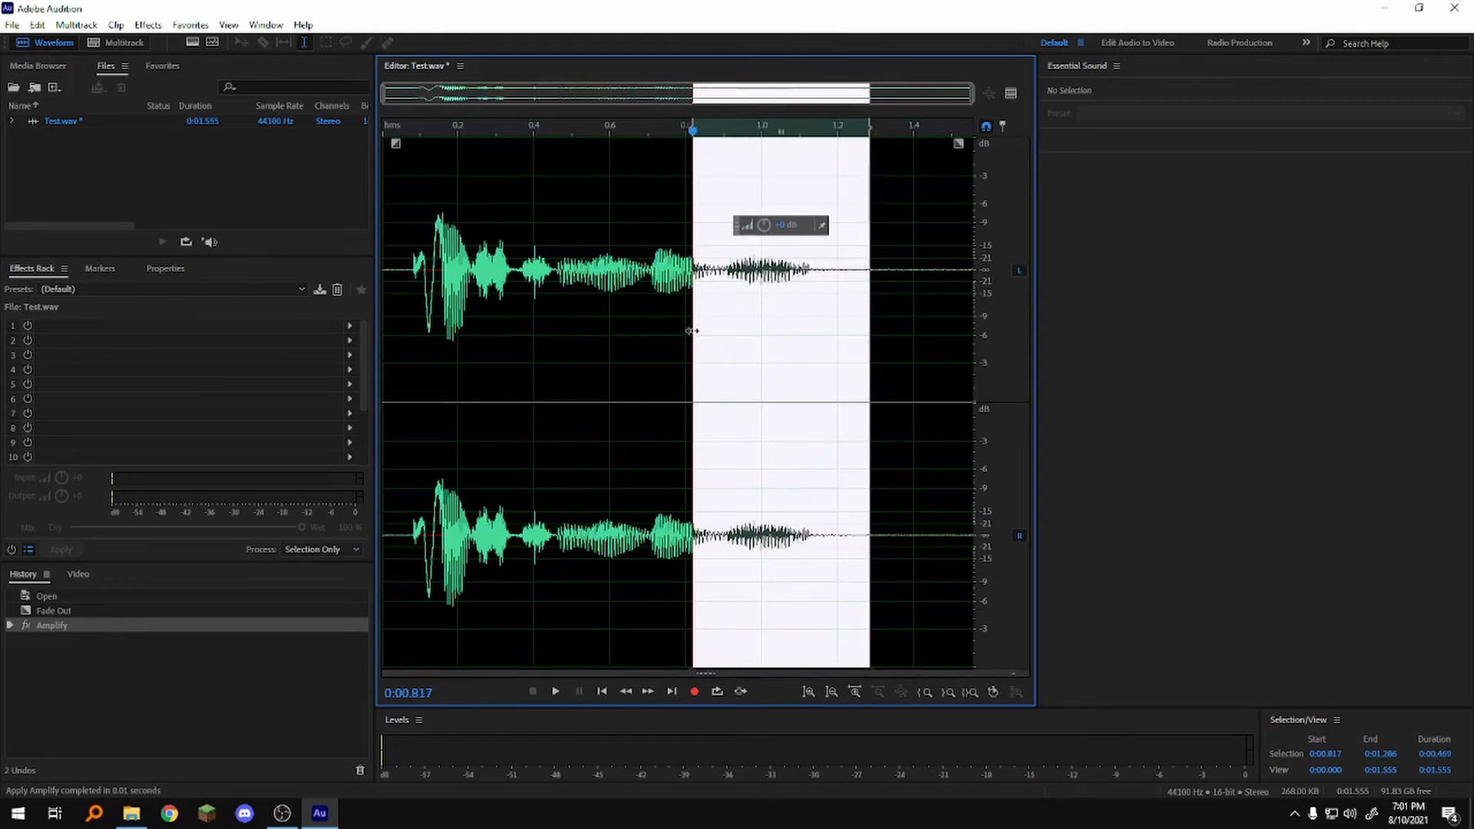
key(Delete)
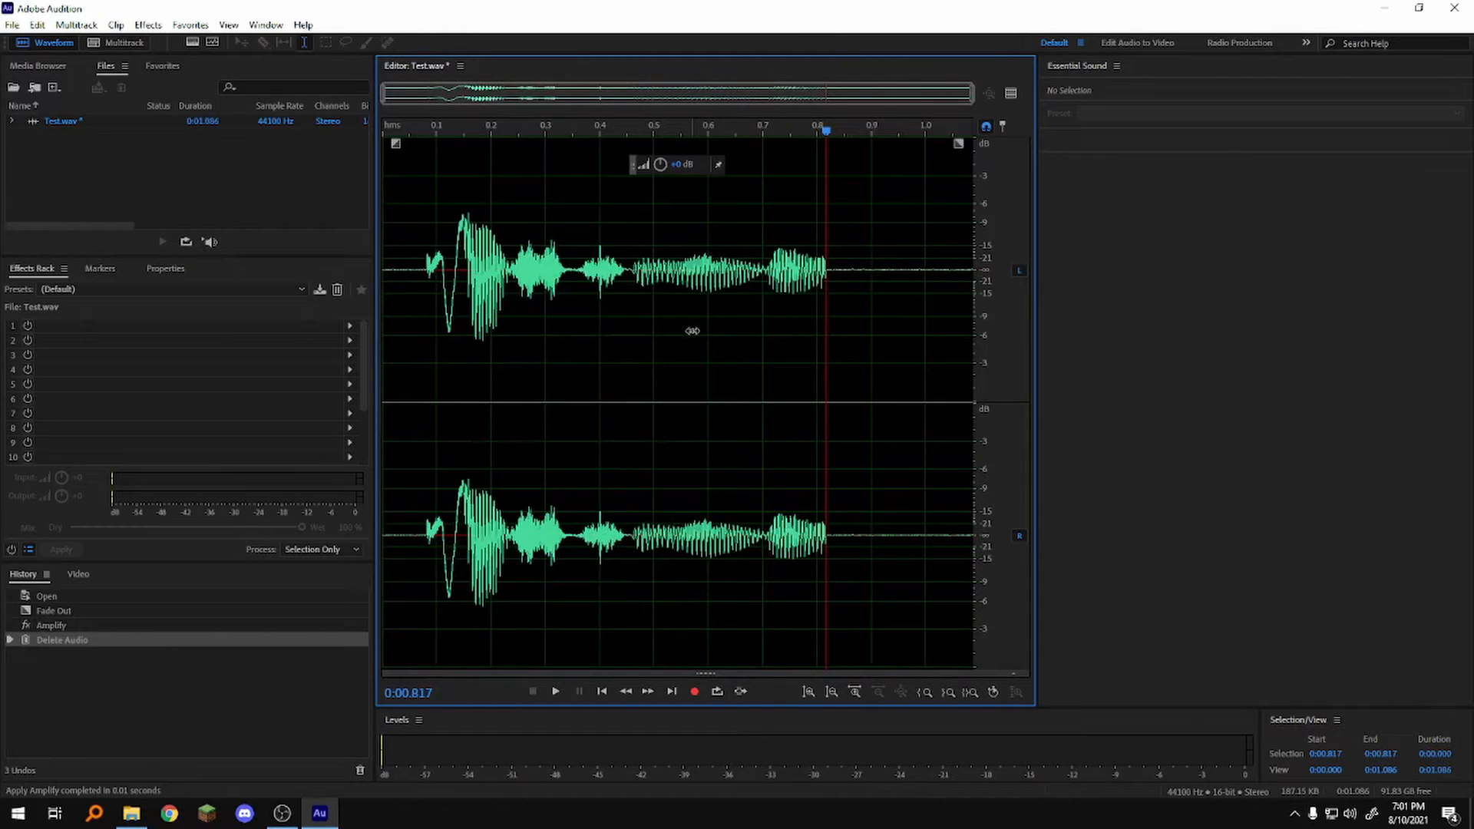
key(ctrl+z)
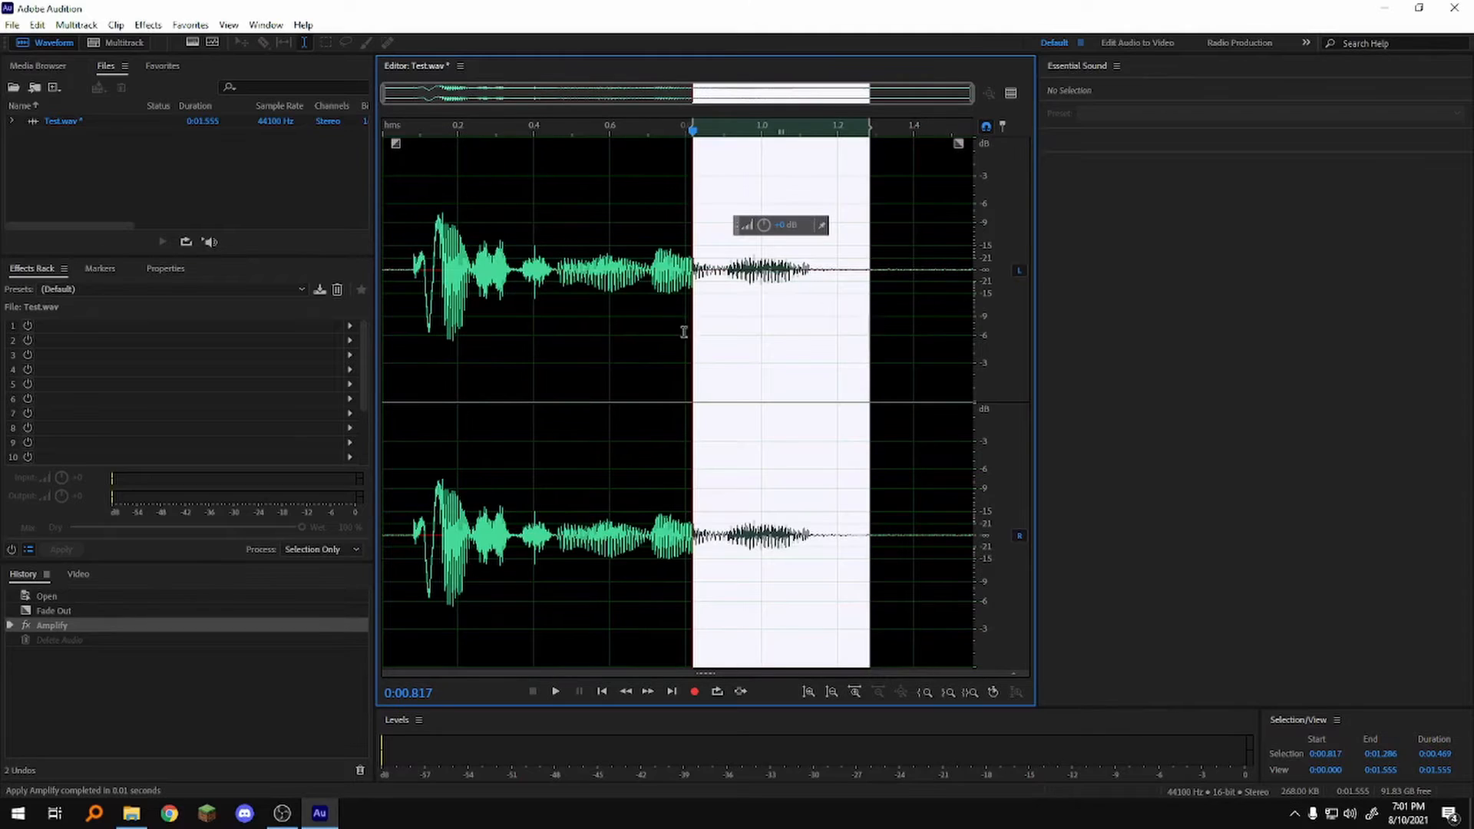
click(594, 358)
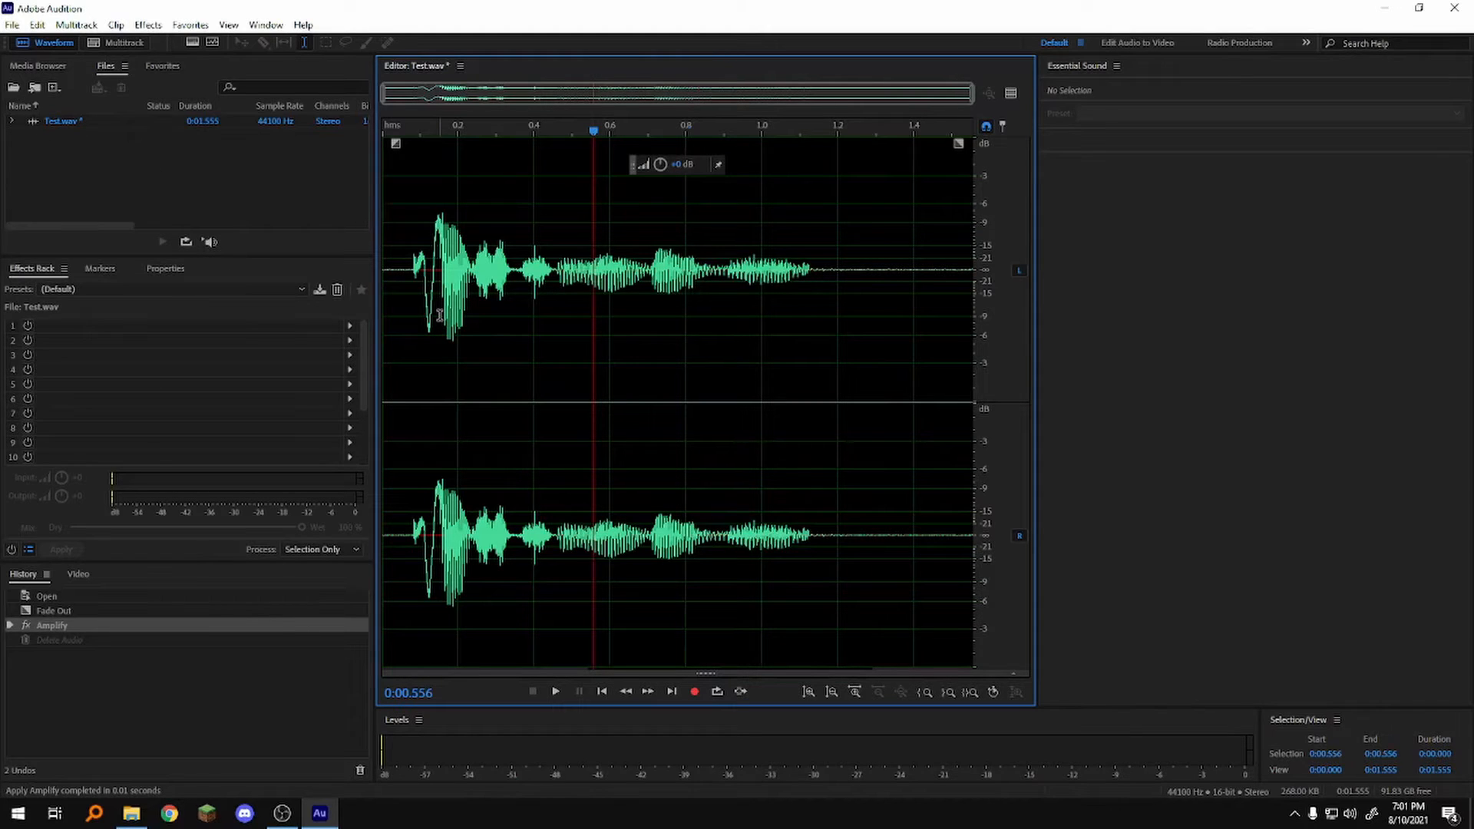
Create a multitrack session named "Trumpet Test" with a 16000 Hz sample rate, 32-bit float depth and stereo mix.
click(126, 49)
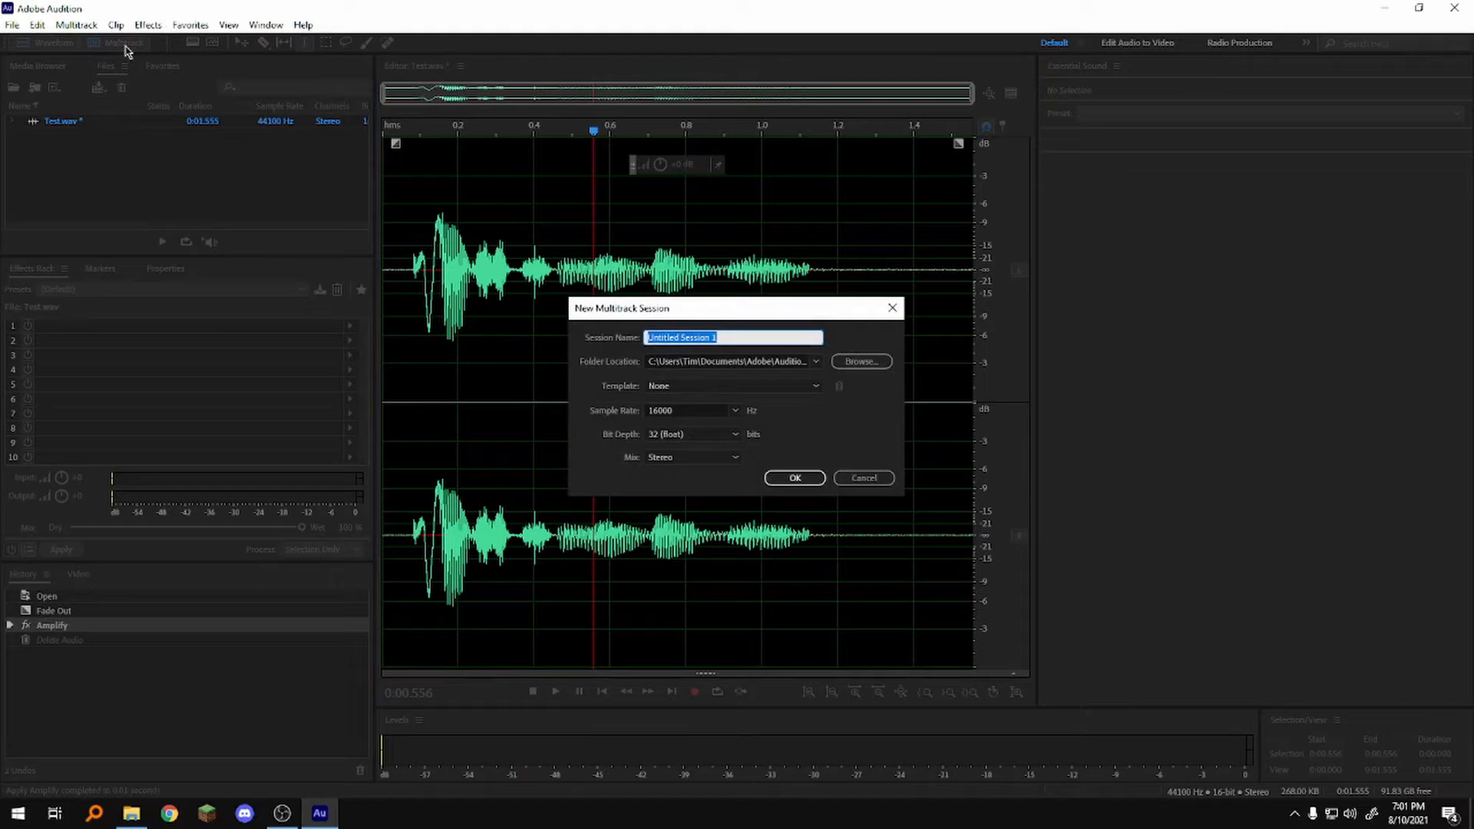
text(Trumpet Test)
click(810, 476)
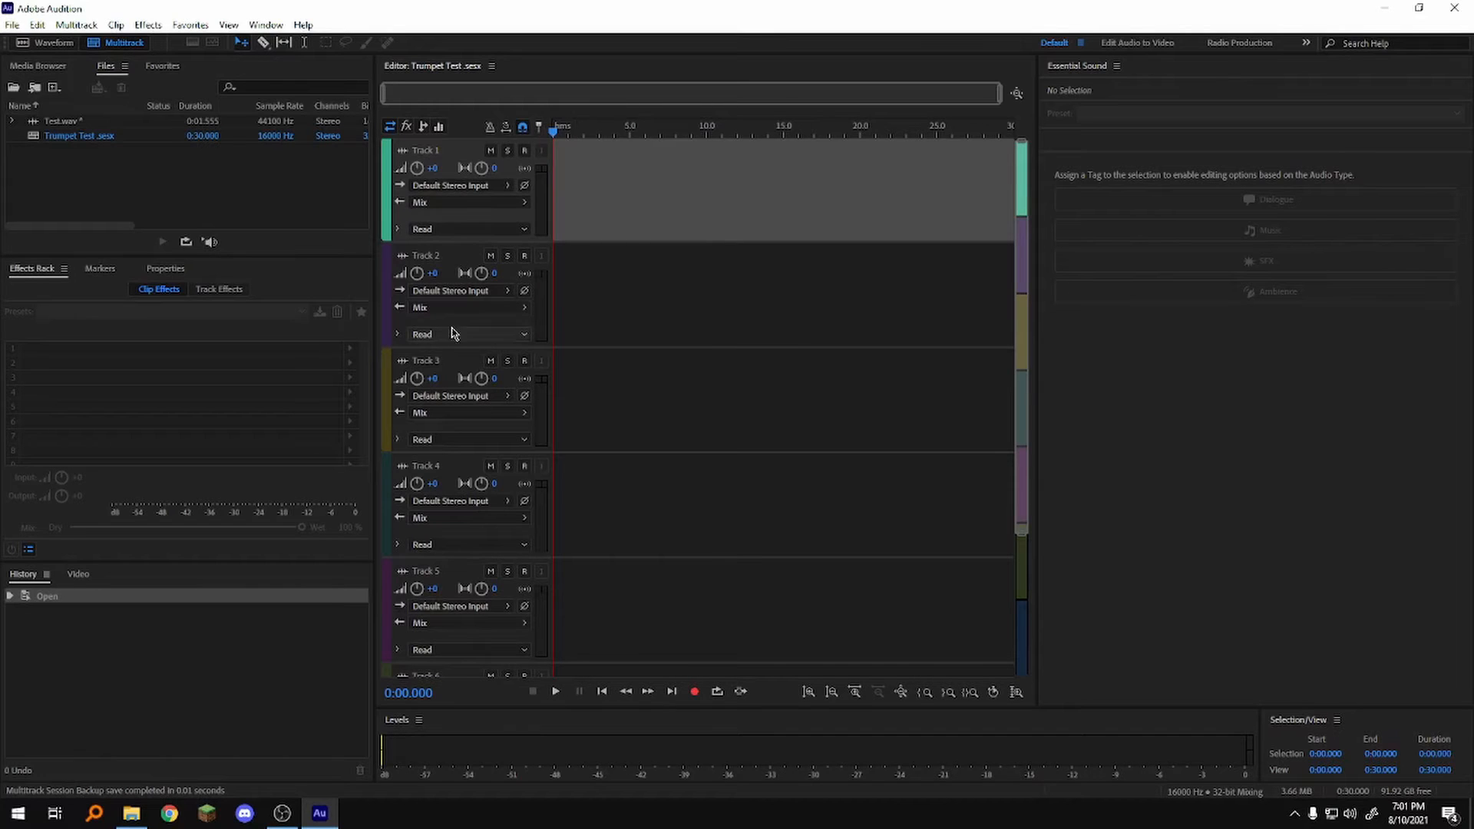
Place Test.wav on Track 1 as a copy conformed to the session's sample rate, and align the clip with the session start.
scroll(655, 326, down, 3)
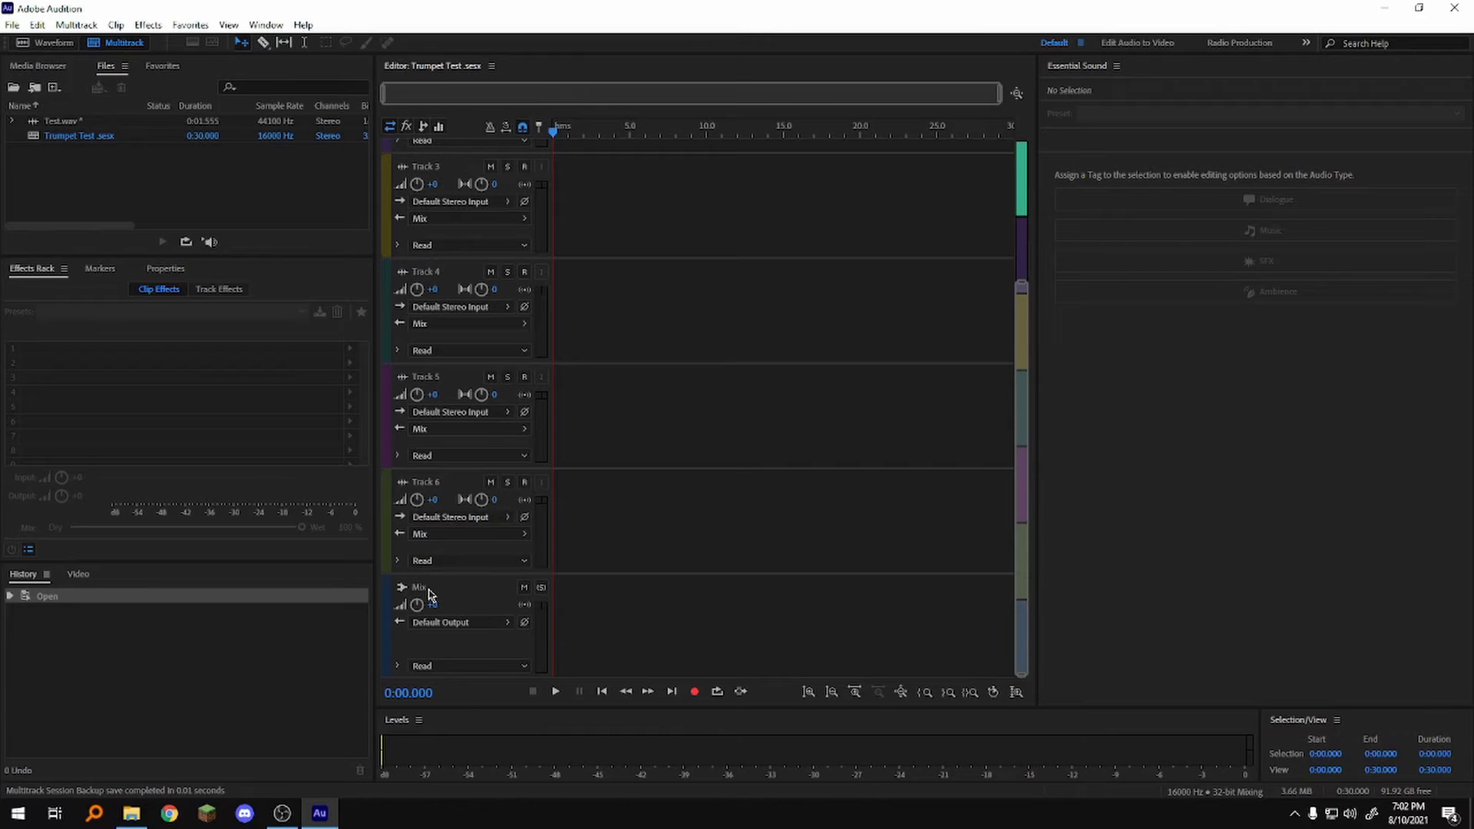
scroll(438, 593, down, 5)
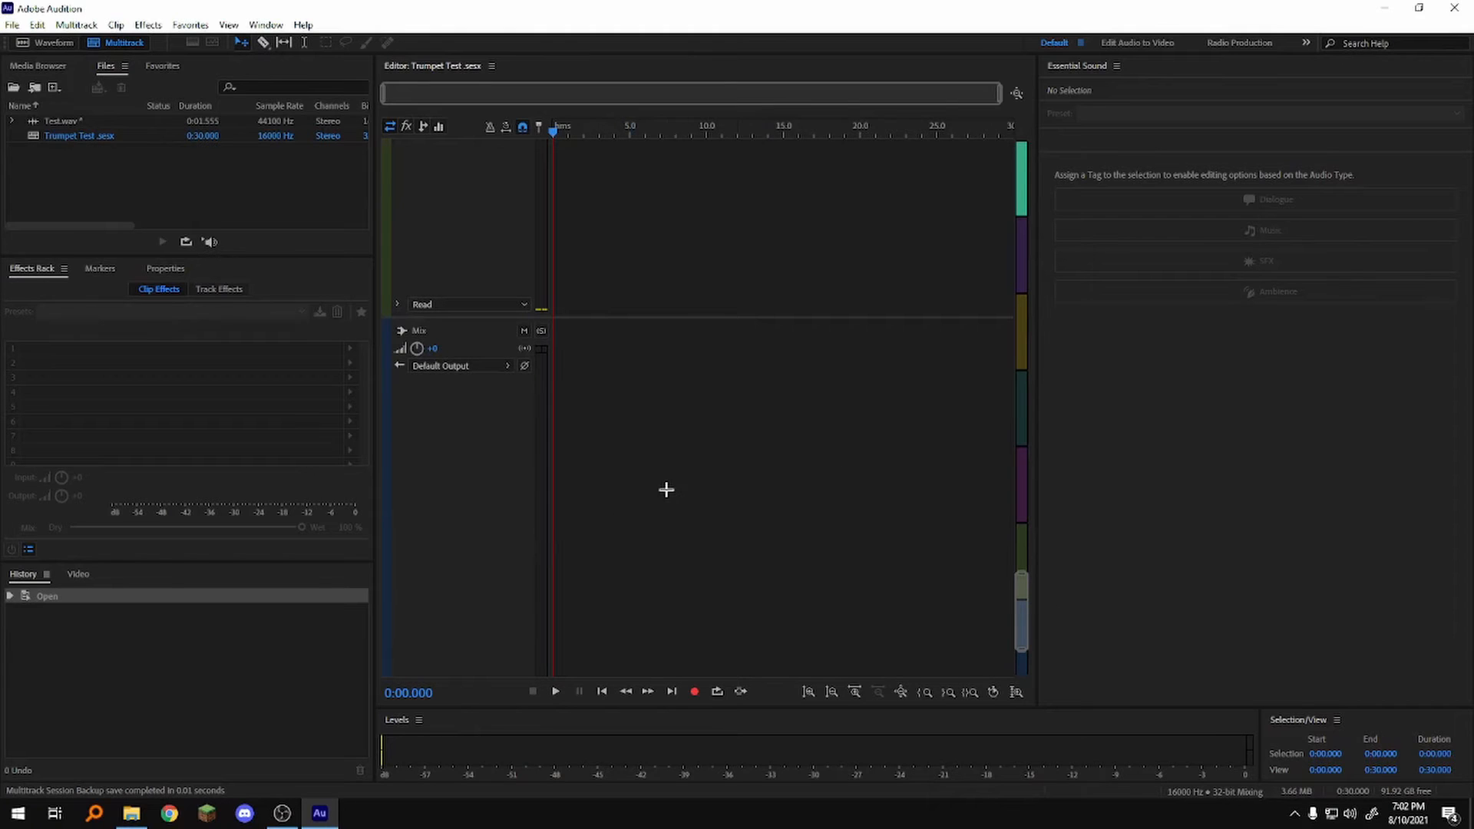
drag(1021, 573, 1023, 141)
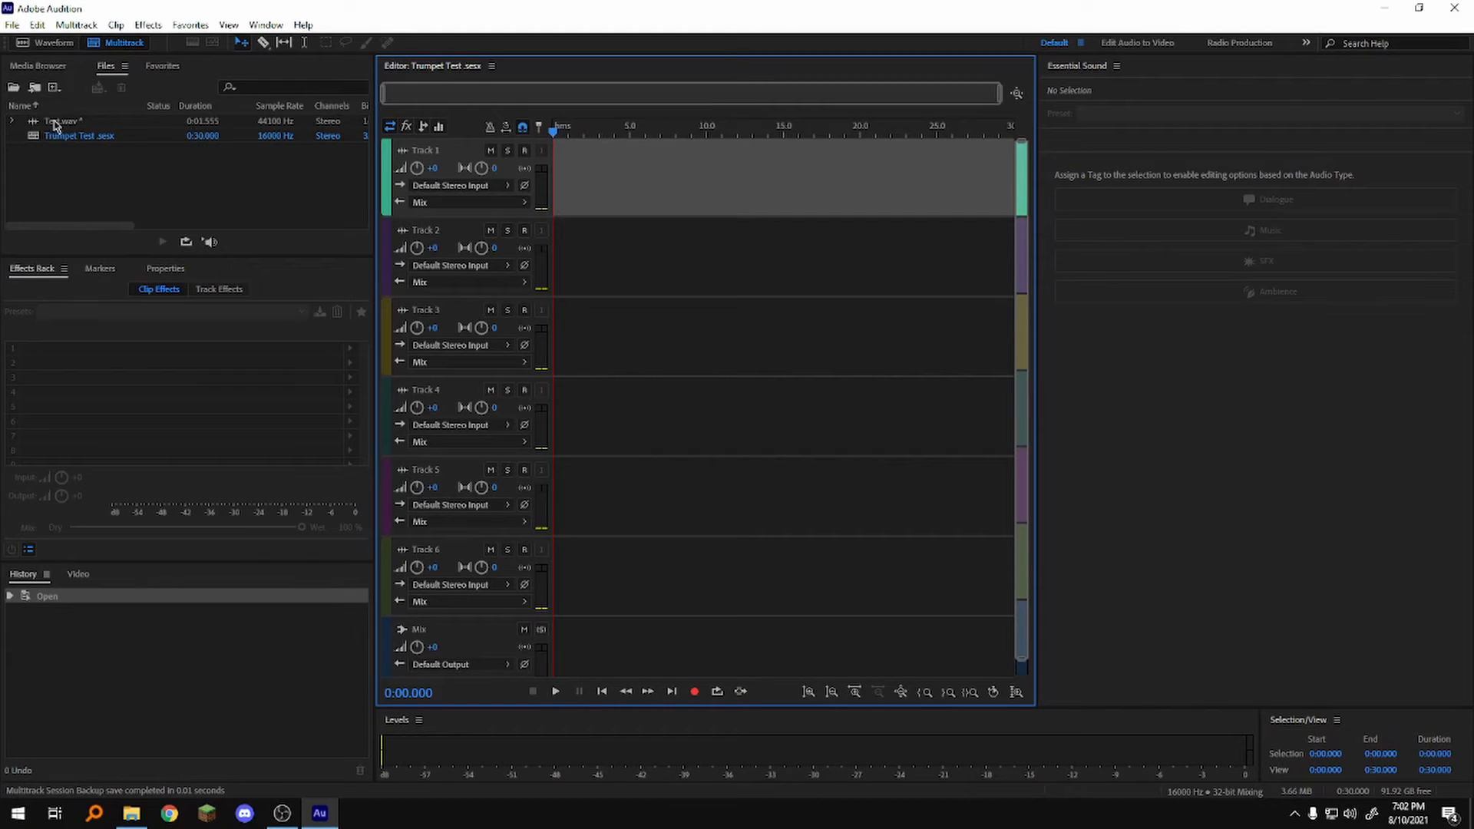
drag(55, 125, 597, 187)
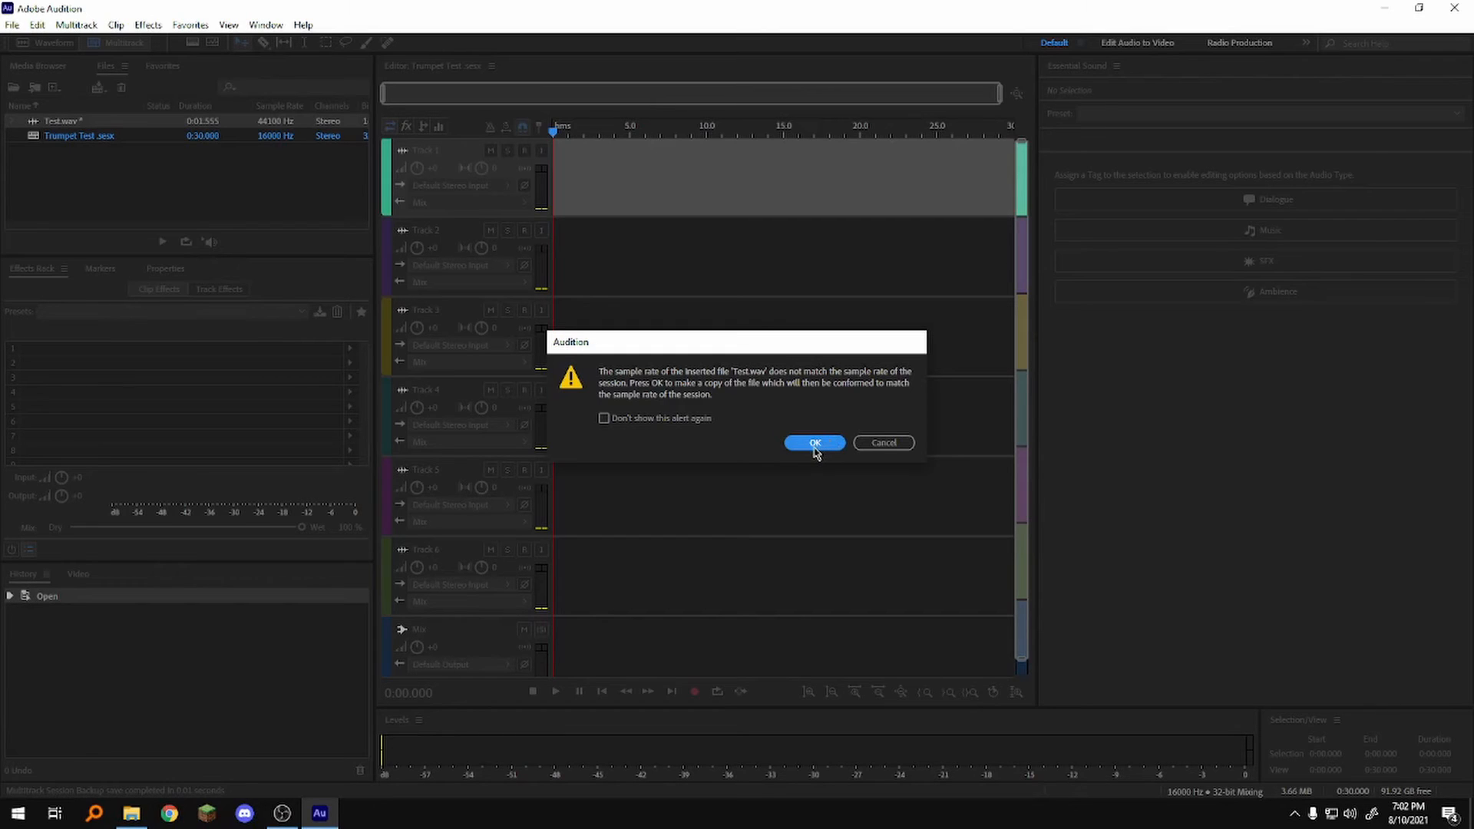
click(815, 444)
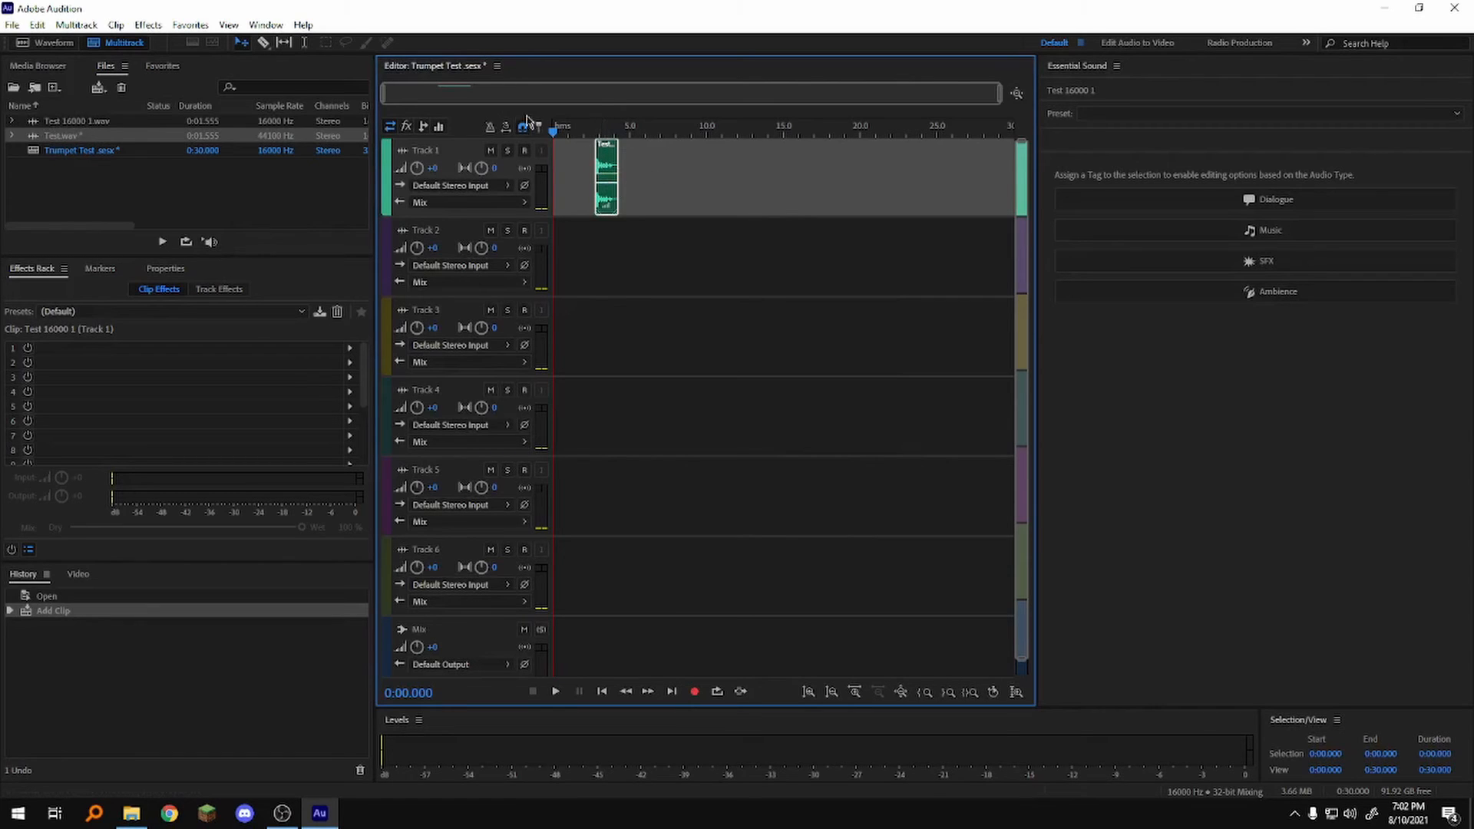
drag(1000, 96, 451, 94)
drag(1001, 173, 612, 173)
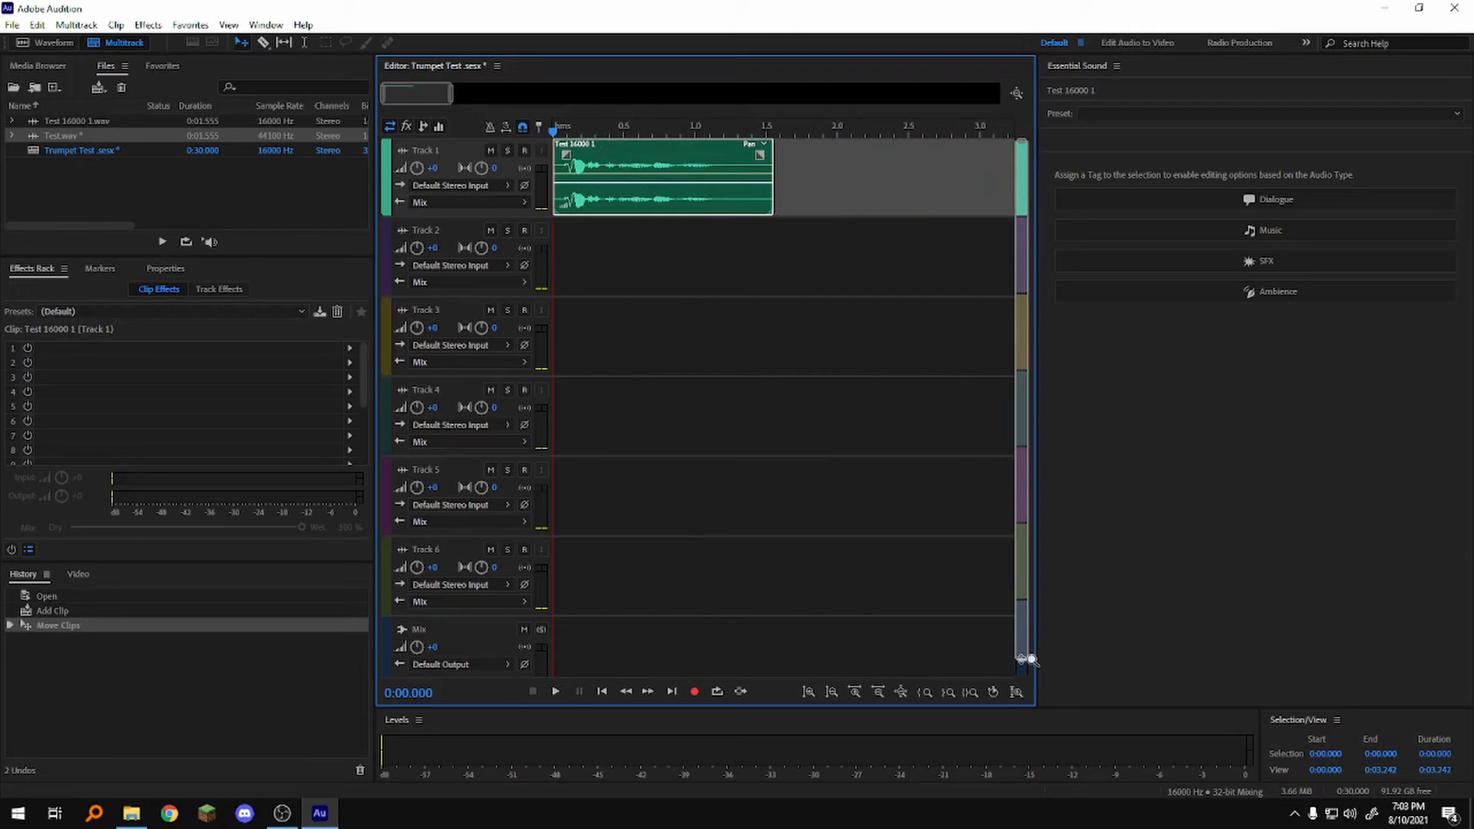
Try out a fade-in and a fade-out on the Track 1 clip, and reset both fades to zero length.
drag(1020, 655, 998, 234)
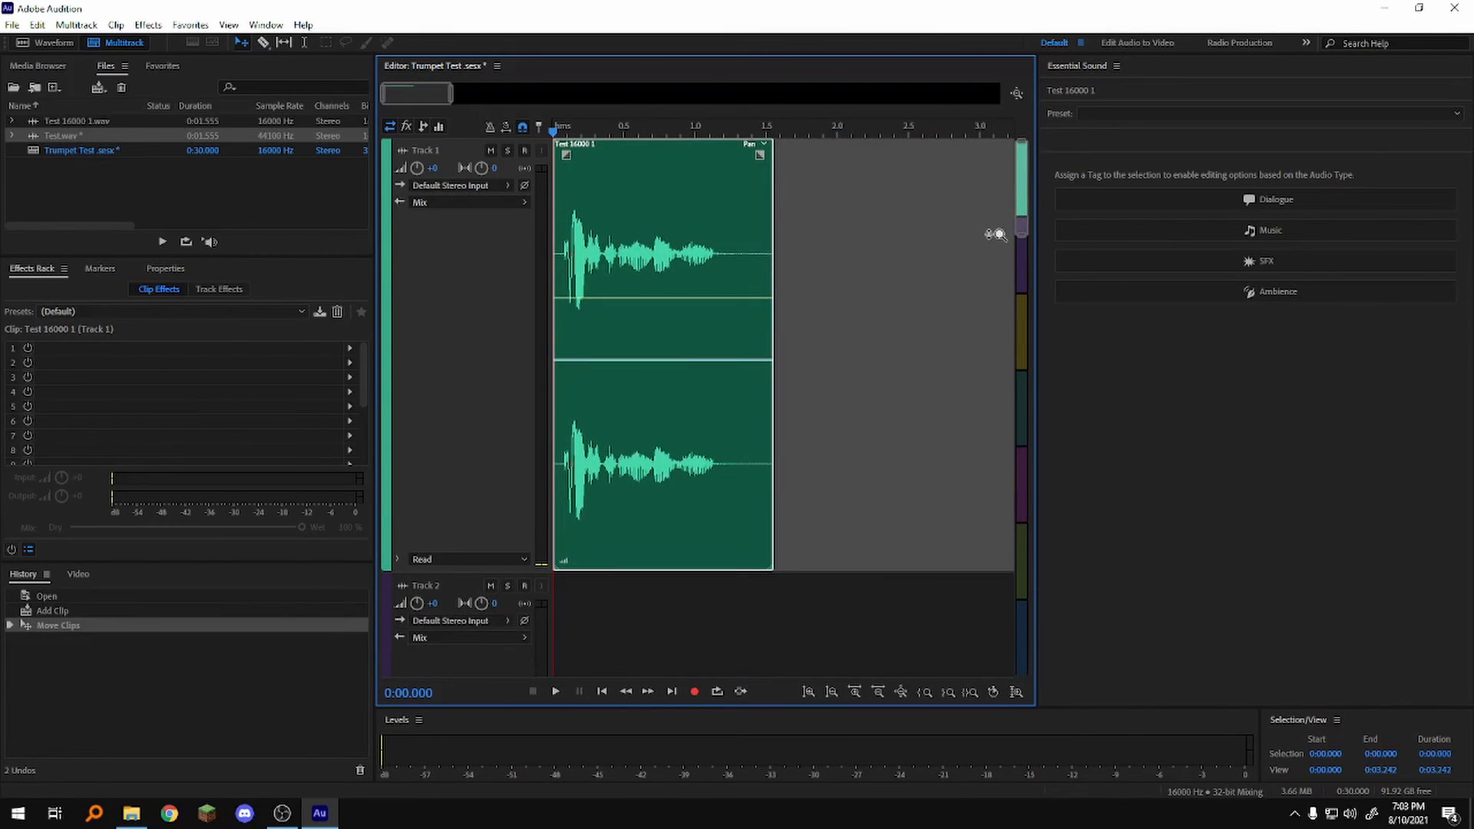
mouse_move(1020, 179)
mouse_down()
mouse_move(1020, 372)
mouse_move(1021, 158)
mouse_up()
drag(1016, 227, 1021, 247)
drag(453, 93, 548, 93)
drag(1021, 267, 1025, 426)
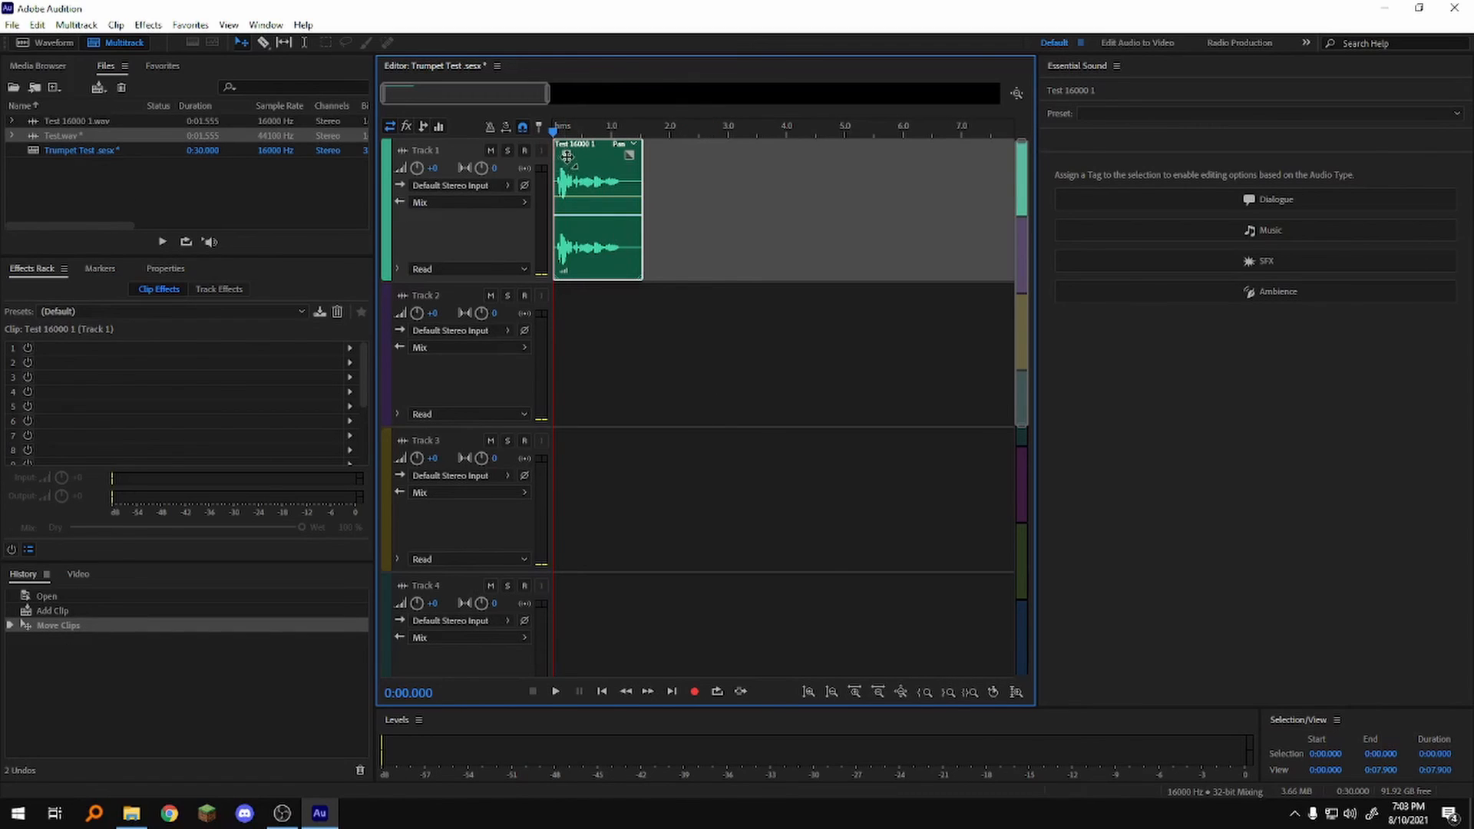
drag(566, 154, 603, 154)
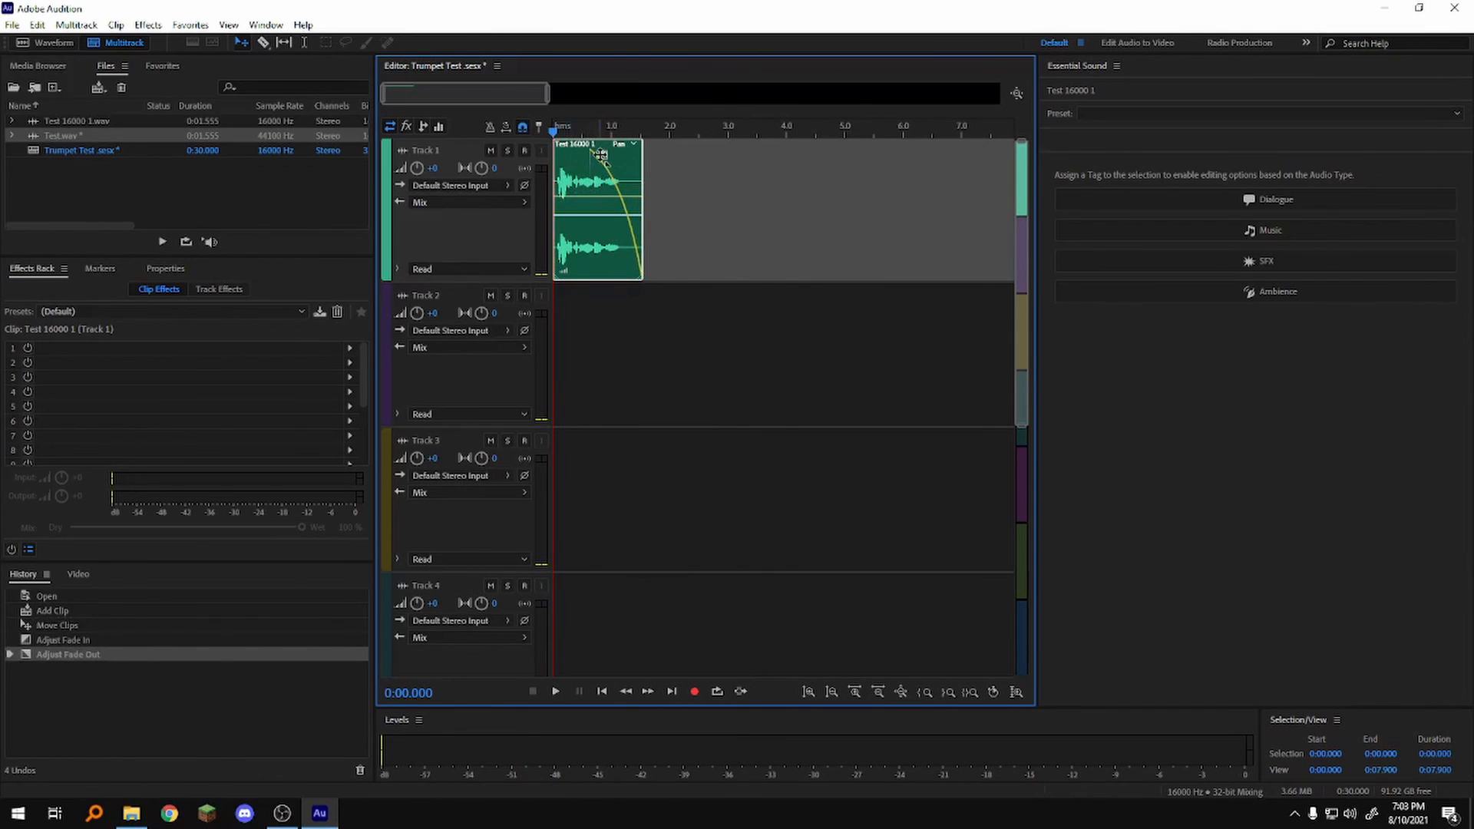
drag(614, 159, 636, 153)
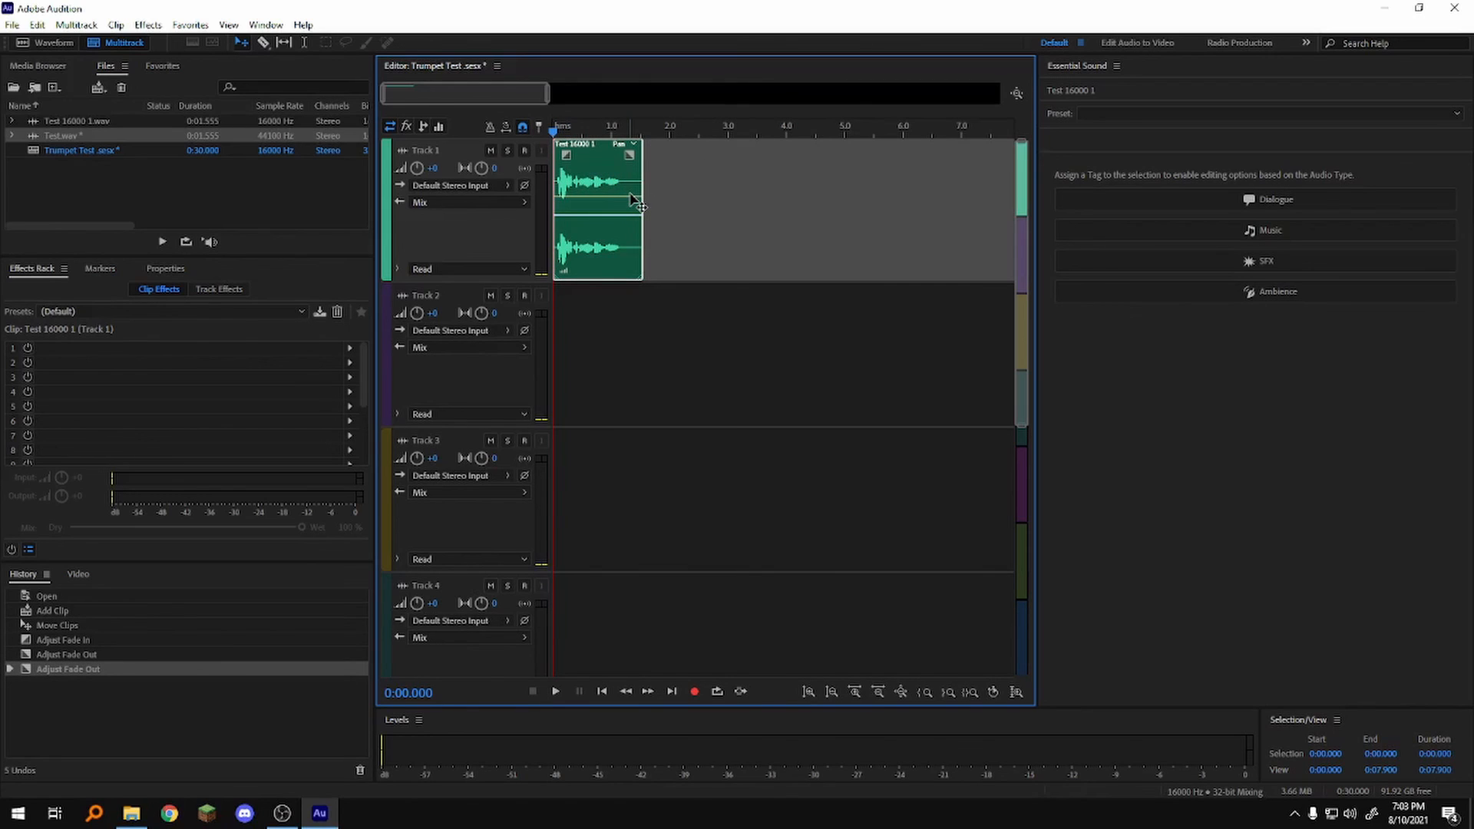